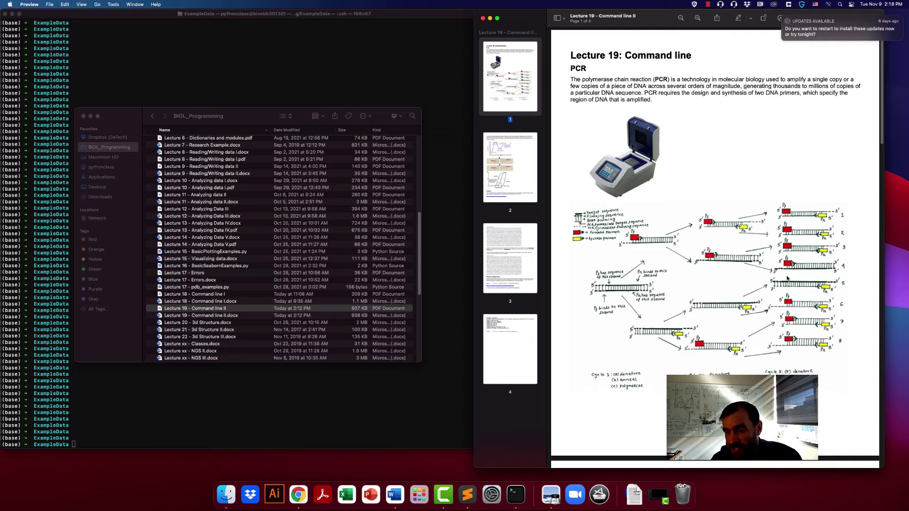
Read the PCR introduction, amplification diagram, temperature profile, base-pairing and melting-curve figures in the Lecture 19 PDF, up to the Primer3 section
scroll(788, 256, down, 5)
scroll(788, 257, down, 7)
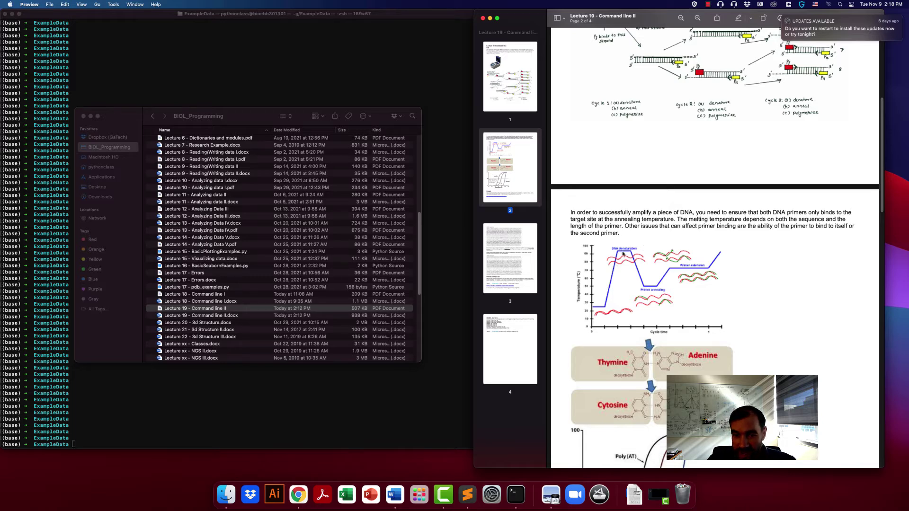
scroll(613, 254, up, 2)
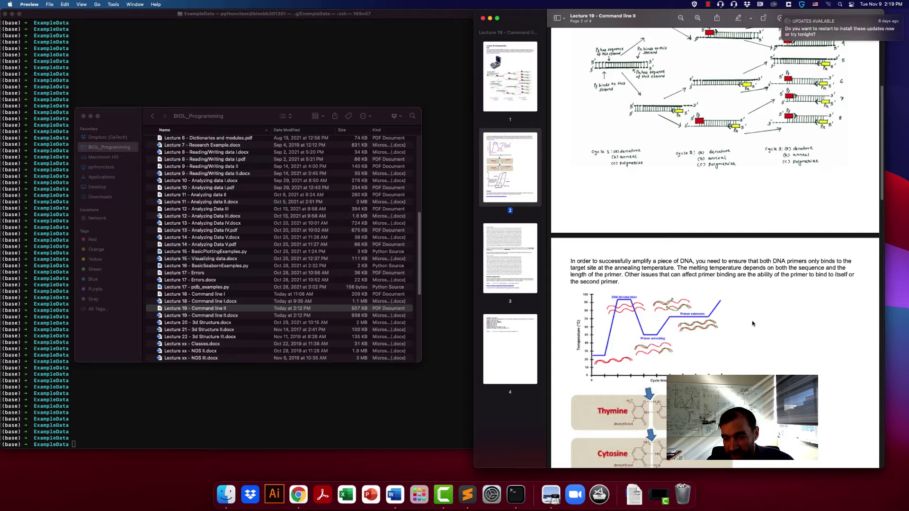
scroll(753, 324, down, 5)
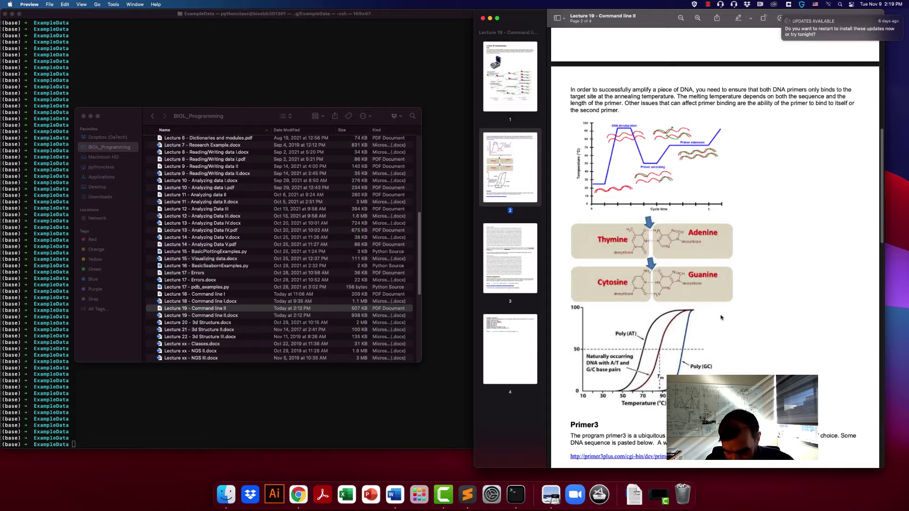
scroll(687, 339, up, 8)
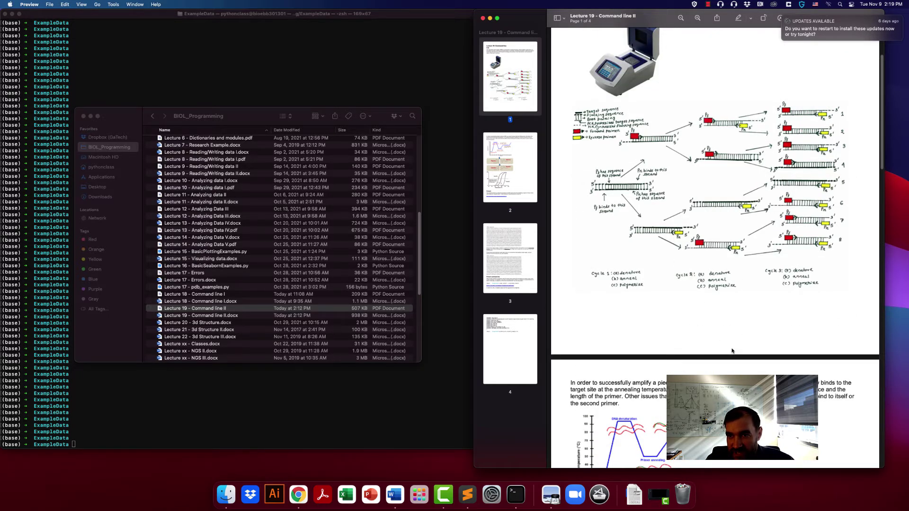
scroll(738, 337, down, 3)
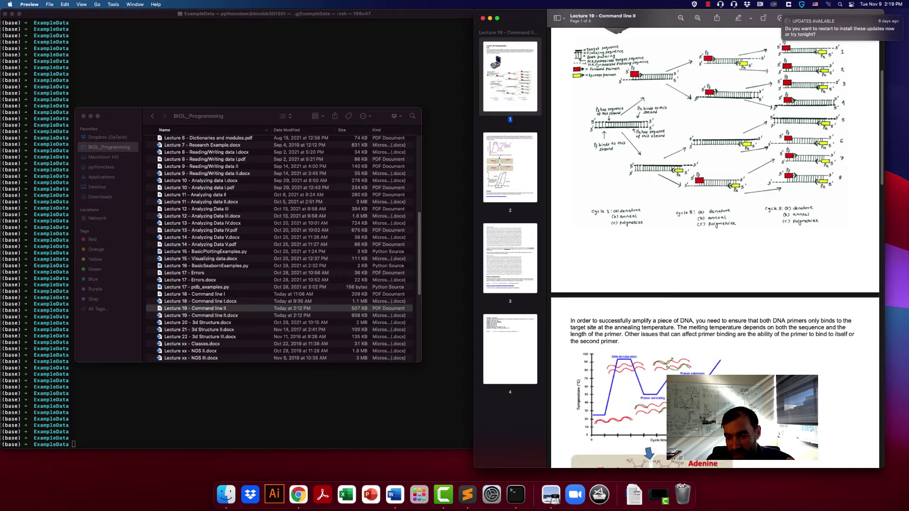
scroll(698, 362, down, 3)
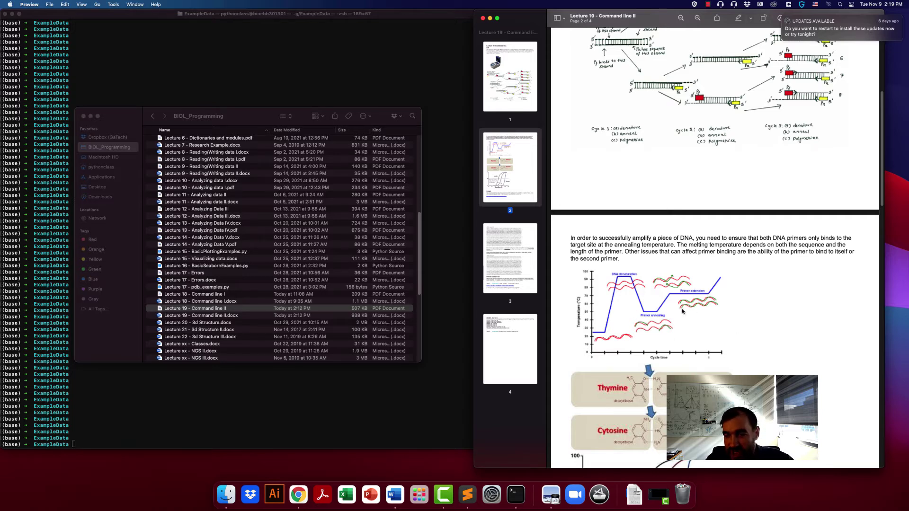
scroll(776, 304, down, 2)
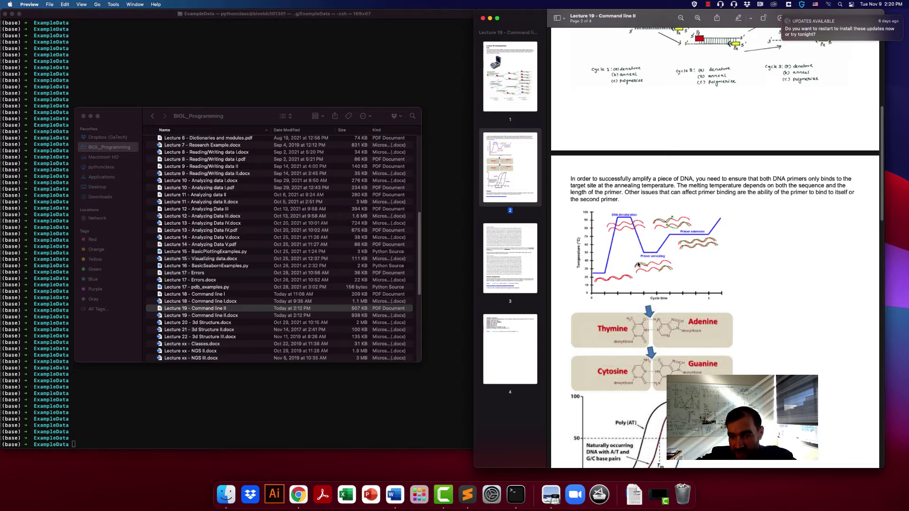
scroll(638, 264, down, 5)
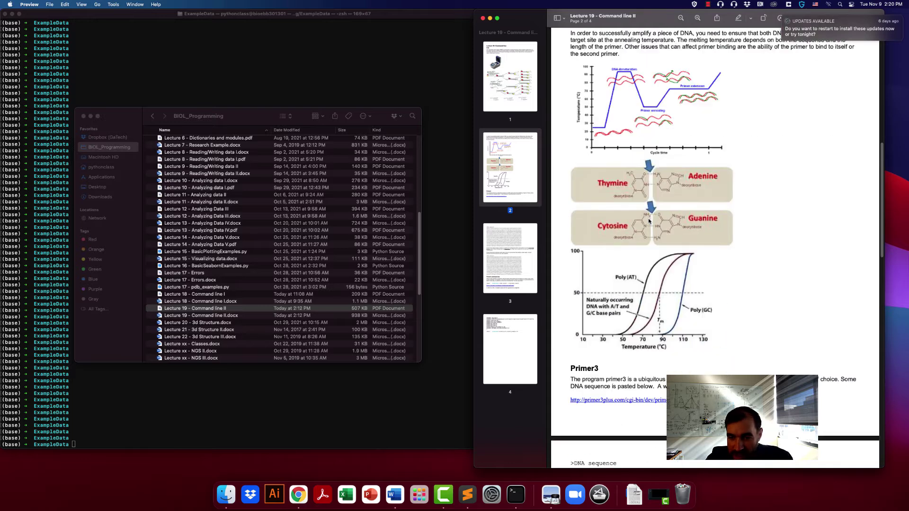
drag(569, 307, 590, 307)
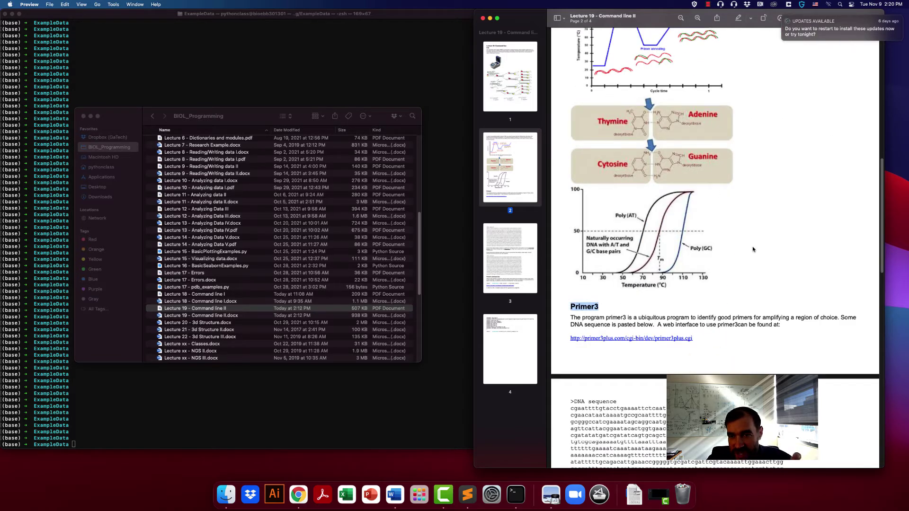
scroll(753, 248, down, 1)
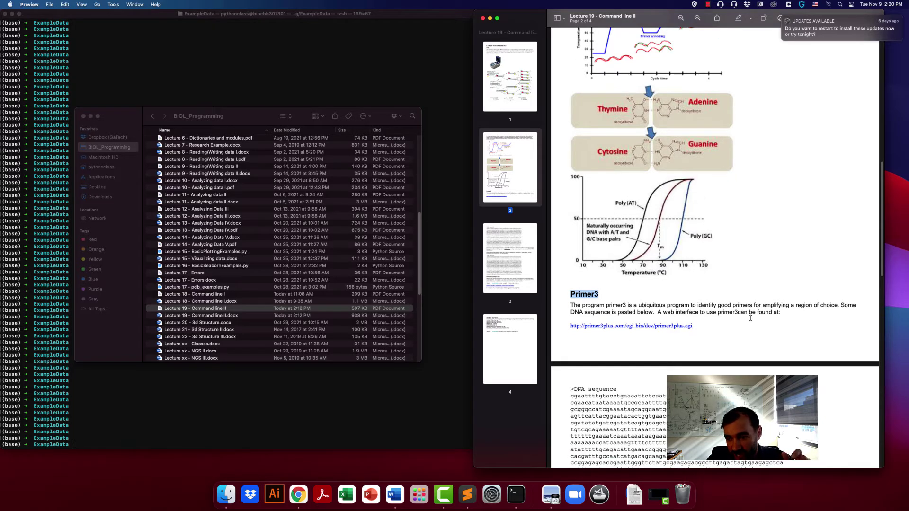
Review the three-cycle PCR amplification diagram on page 1 again, together with the primer-binding paragraph and temperature profile on page 2
scroll(629, 284, up, 15)
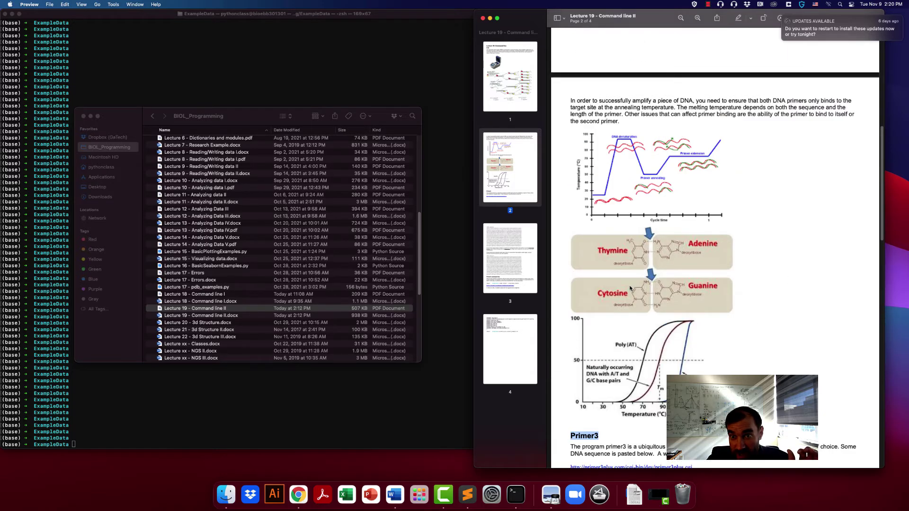
scroll(642, 283, up, 8)
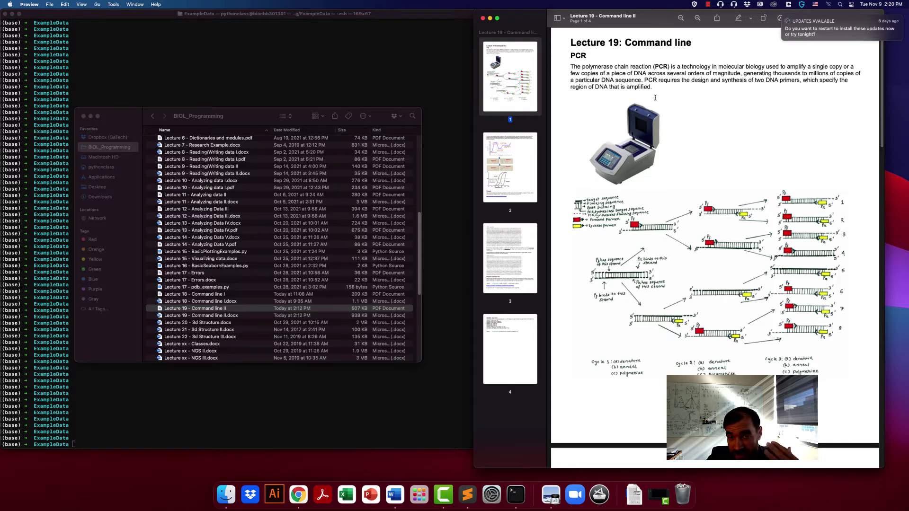
scroll(683, 238, down, 3)
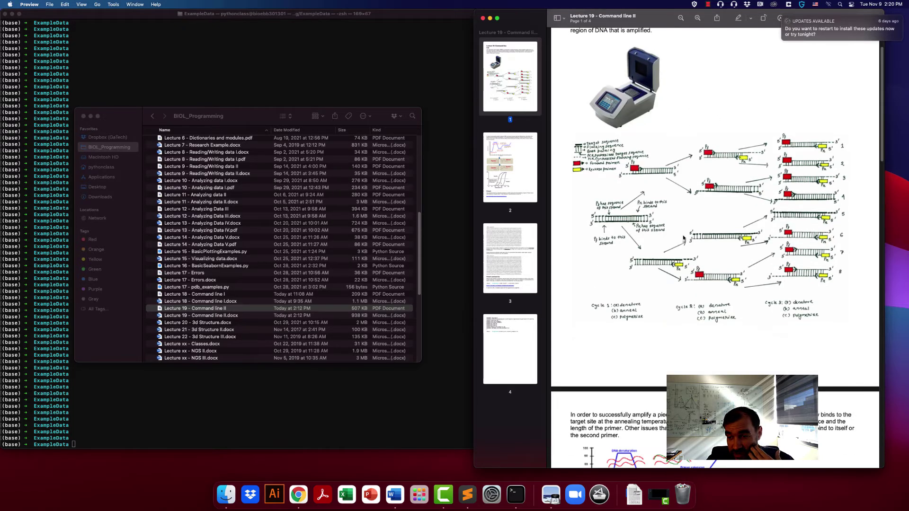
scroll(683, 238, down, 5)
scroll(682, 240, up, 5)
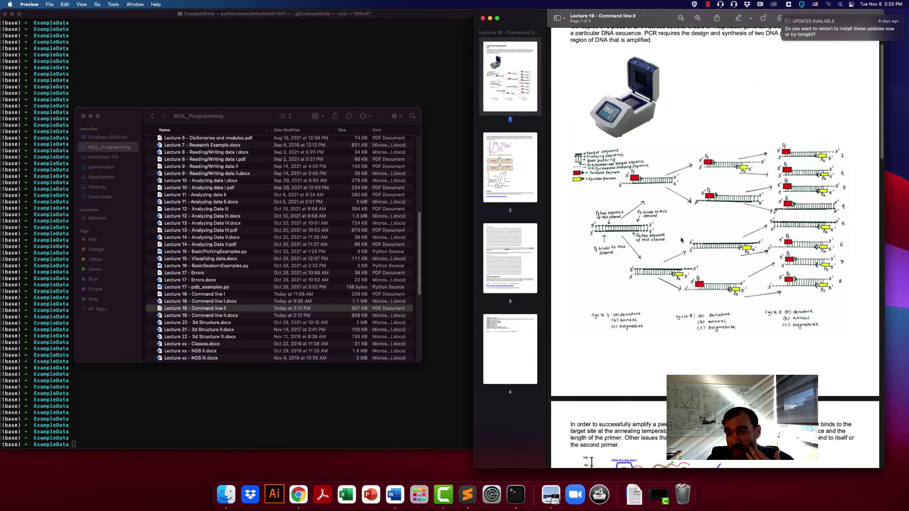
scroll(681, 240, up, 2)
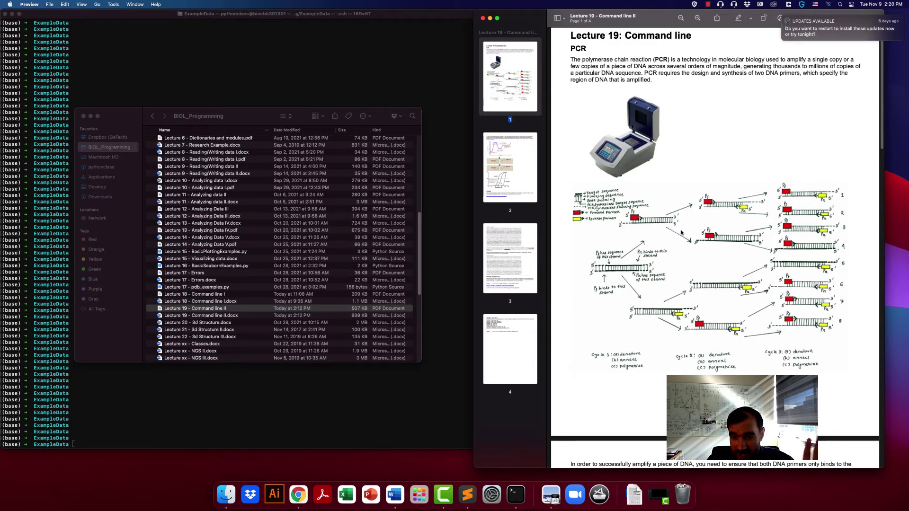
scroll(733, 330, down, 10)
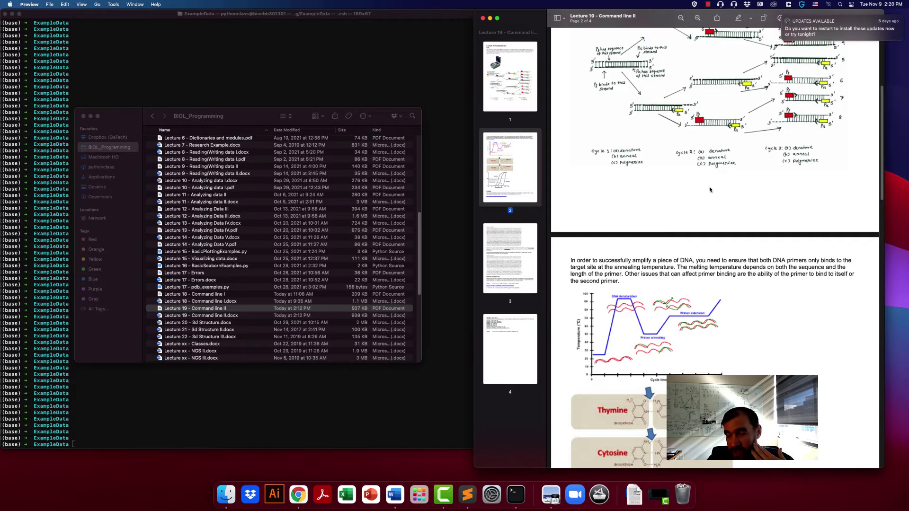
scroll(689, 261, up, 8)
scroll(689, 262, up, 1)
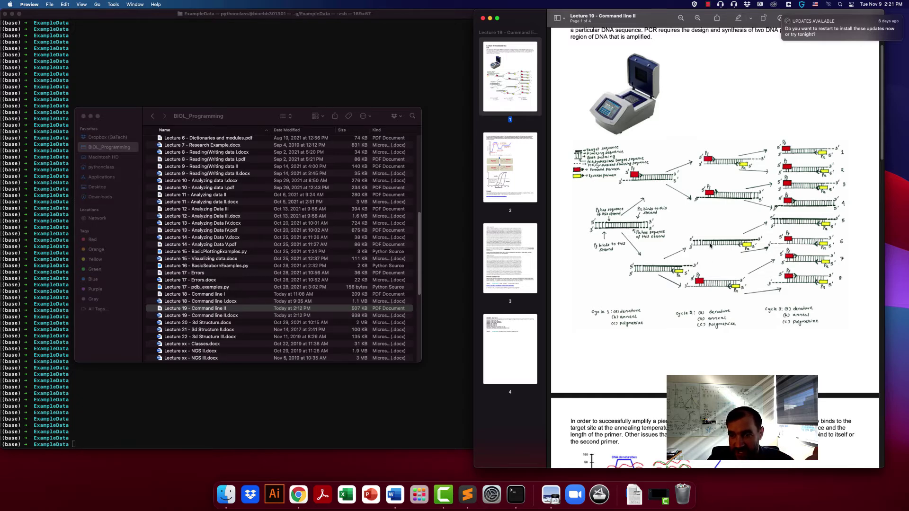
Examine the Poly(AT) and Poly(GC) melting curves on page 2 and relate them to the PCR cycle diagram on page 1
scroll(690, 319, down, 10)
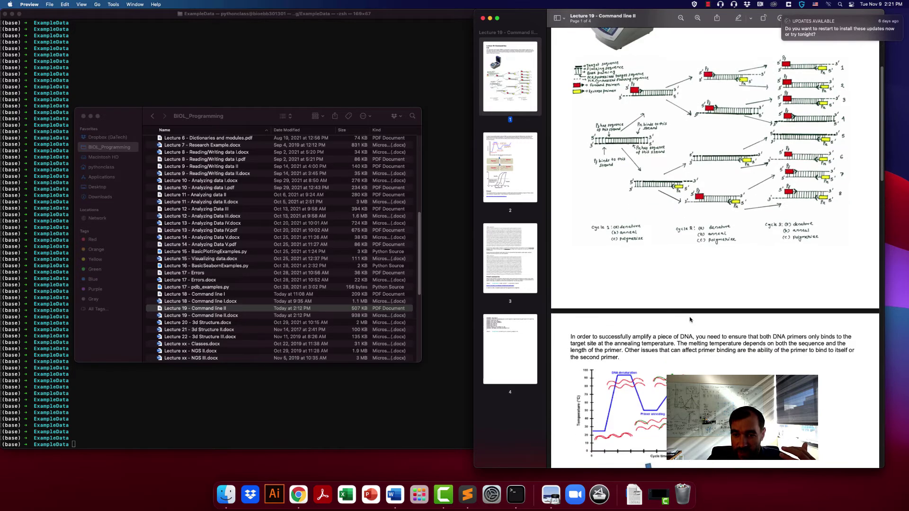
scroll(691, 319, down, 5)
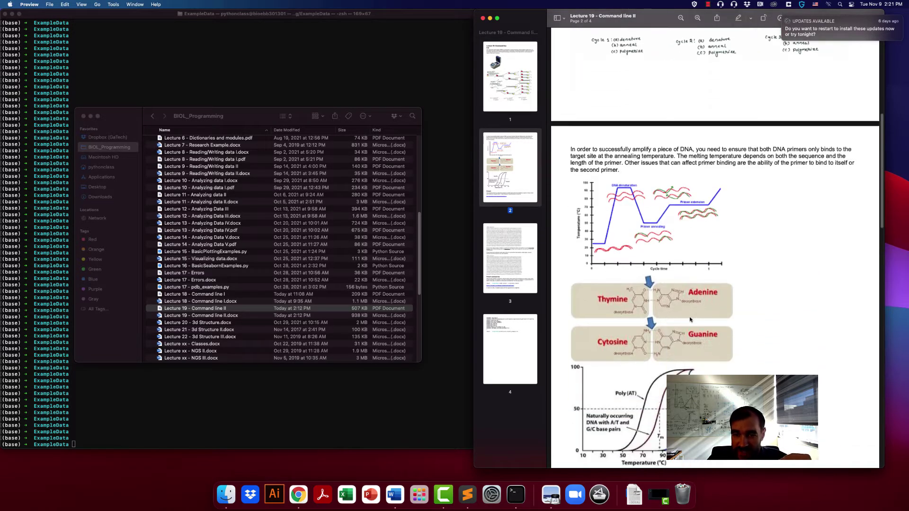
scroll(690, 319, down, 3)
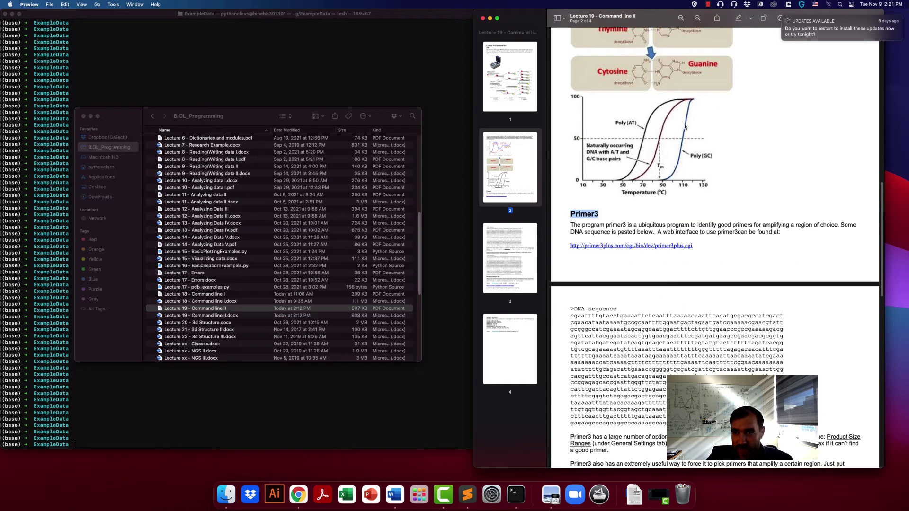
scroll(663, 119, up, 5)
scroll(696, 130, up, 3)
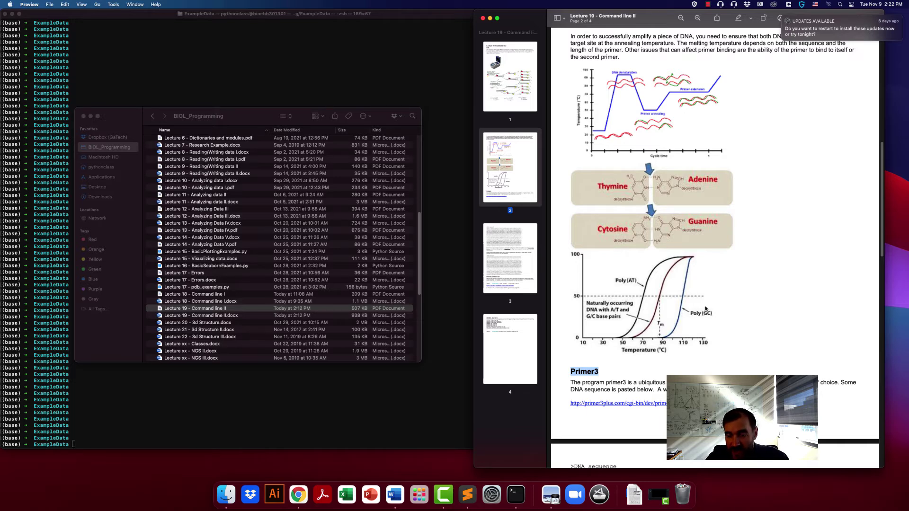
scroll(664, 295, up, 15)
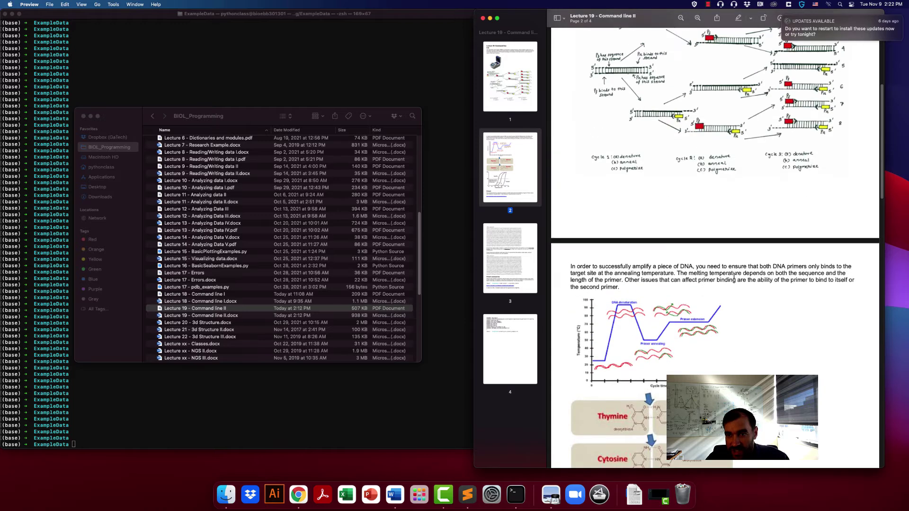
scroll(783, 272, down, 4)
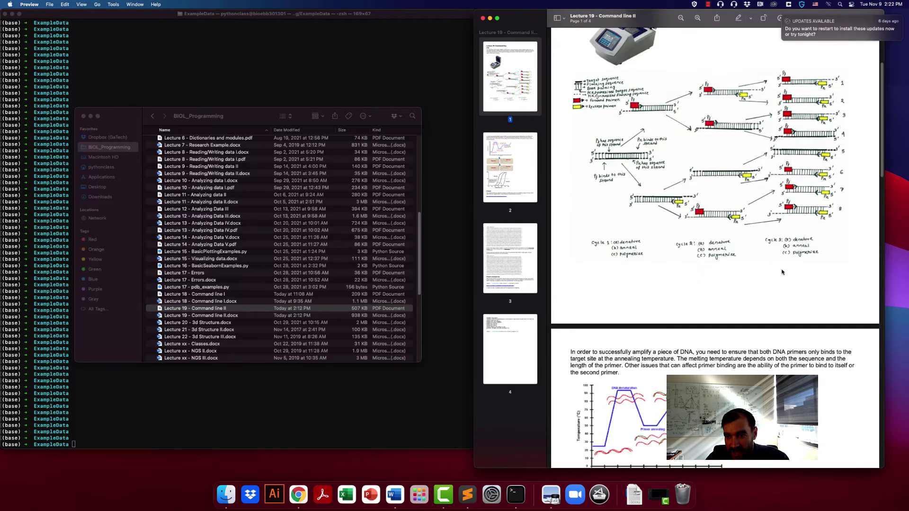
scroll(773, 291, up, 1)
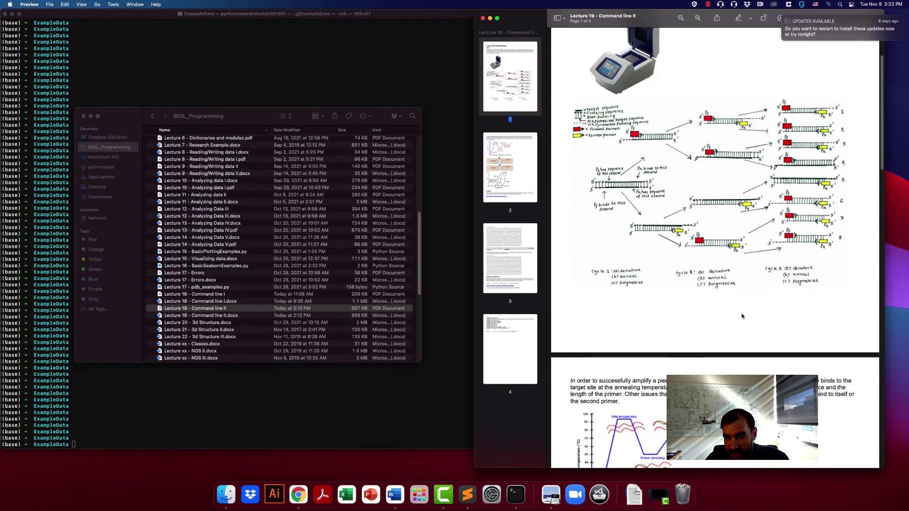
scroll(742, 315, down, 2)
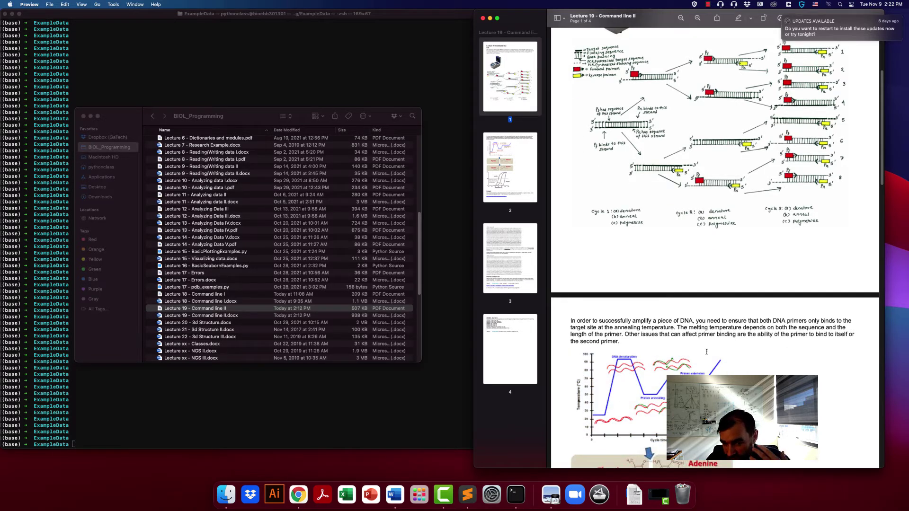
Open the primer3plus.cgi link from the lecture's Primer3 section and place the browser window beside the PDF with its DNA sequence
scroll(760, 337, down, 5)
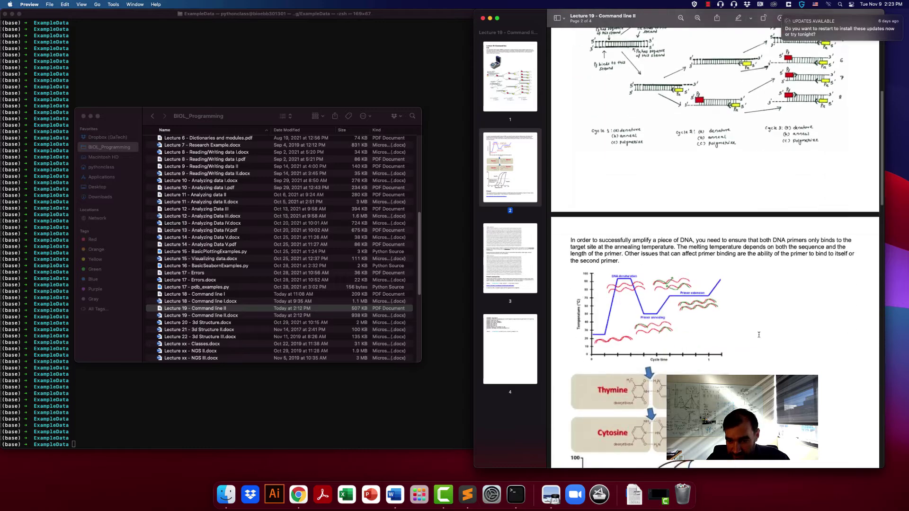
scroll(759, 335, down, 10)
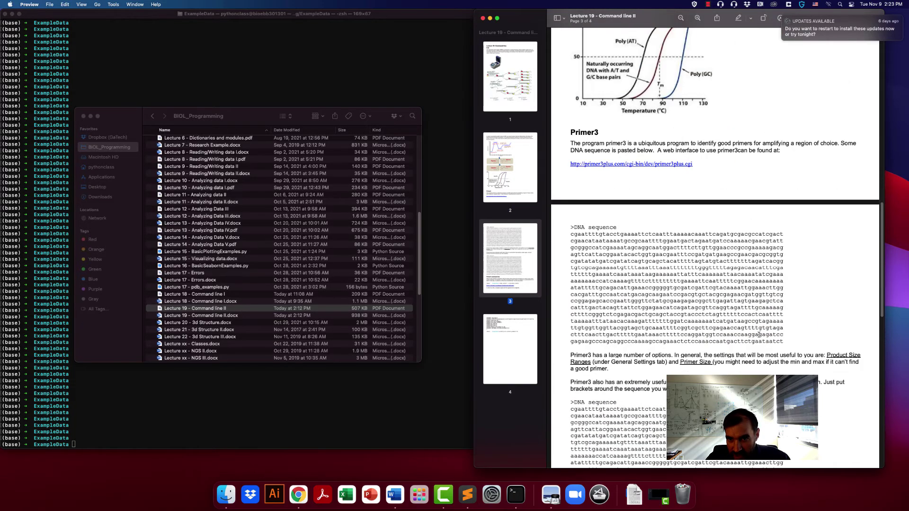
scroll(759, 335, down, 4)
scroll(614, 153, up, 5)
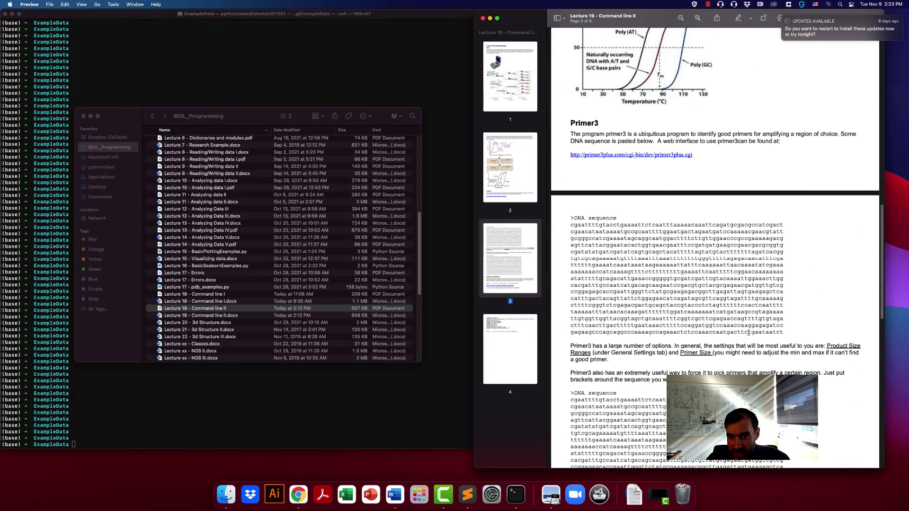
click(640, 154)
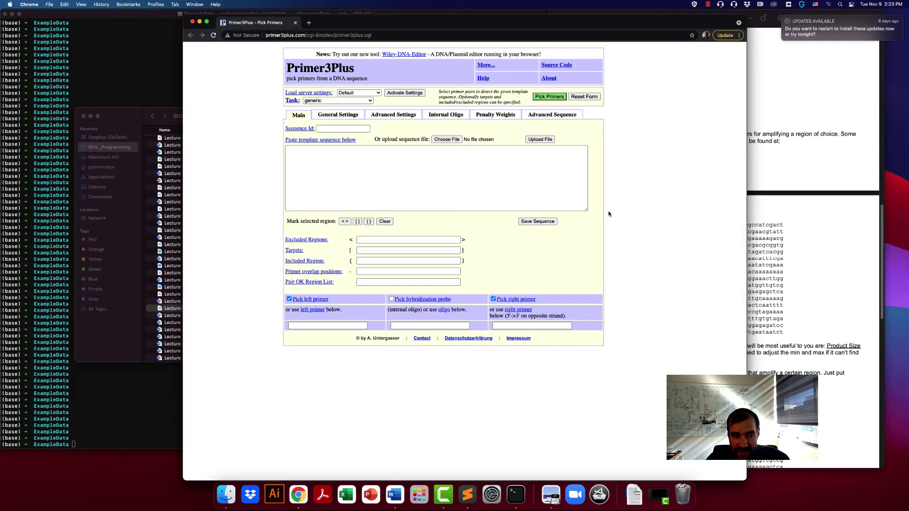
drag(365, 21, 167, 15)
click(779, 217)
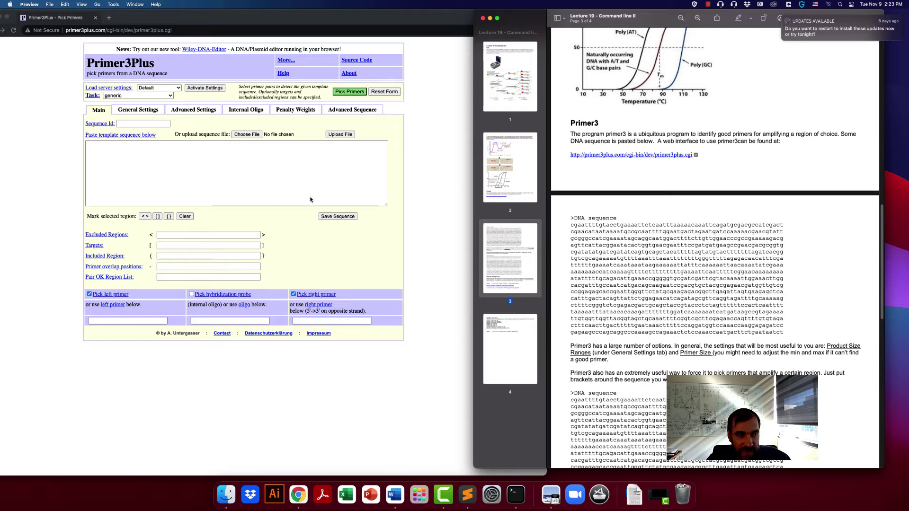
Review the Primer3Plus General Settings with the product size ranges, plus the Advanced Settings, Internal Oligo, Penalty Weights and Advanced Sequence options
click(134, 111)
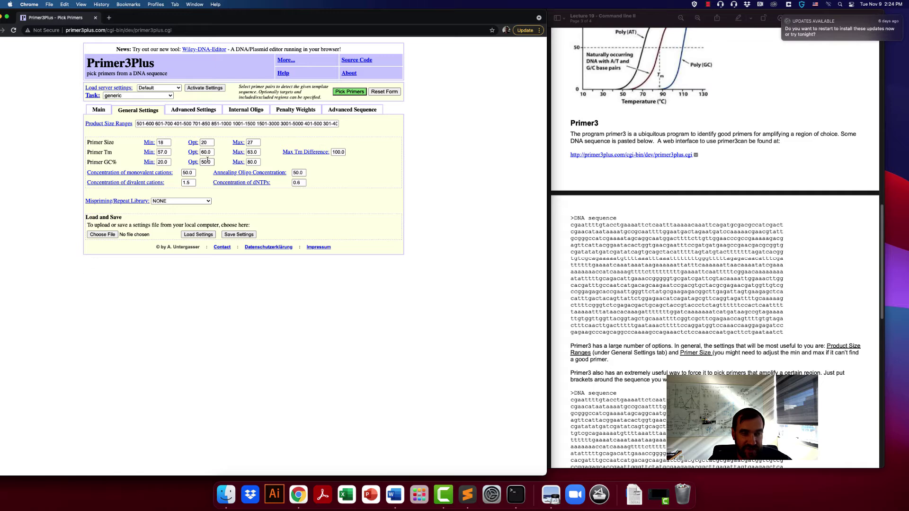
triple_click(149, 123)
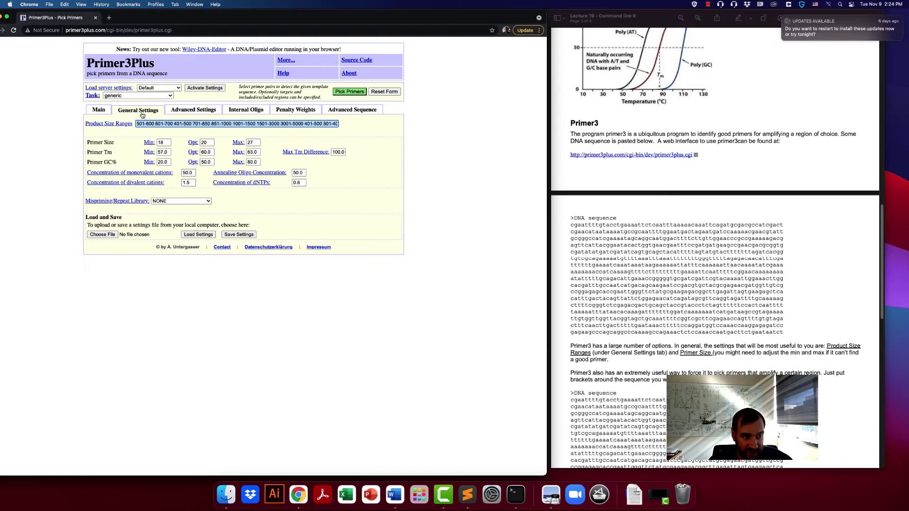
click(191, 115)
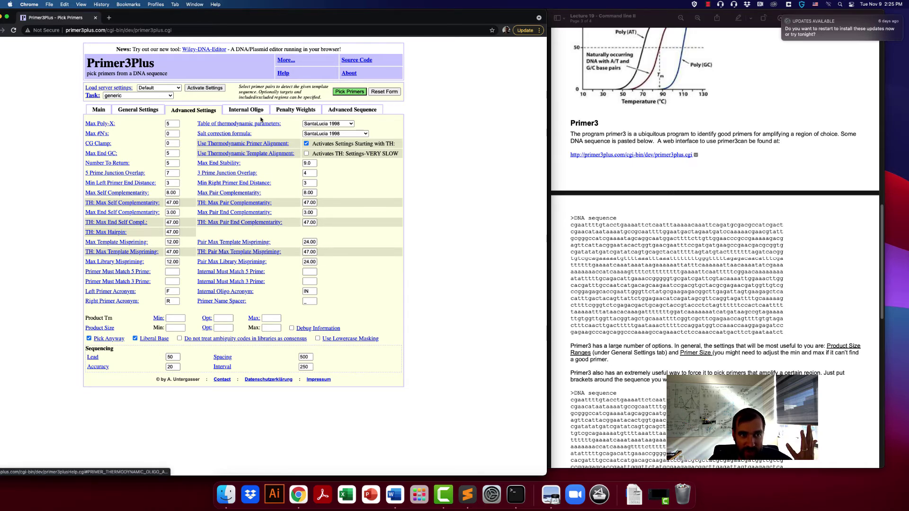
click(247, 110)
click(295, 110)
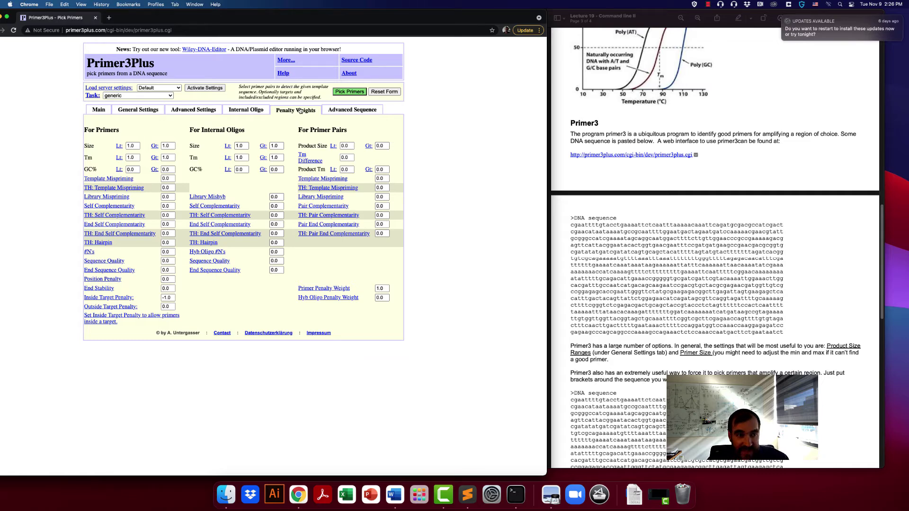
click(351, 110)
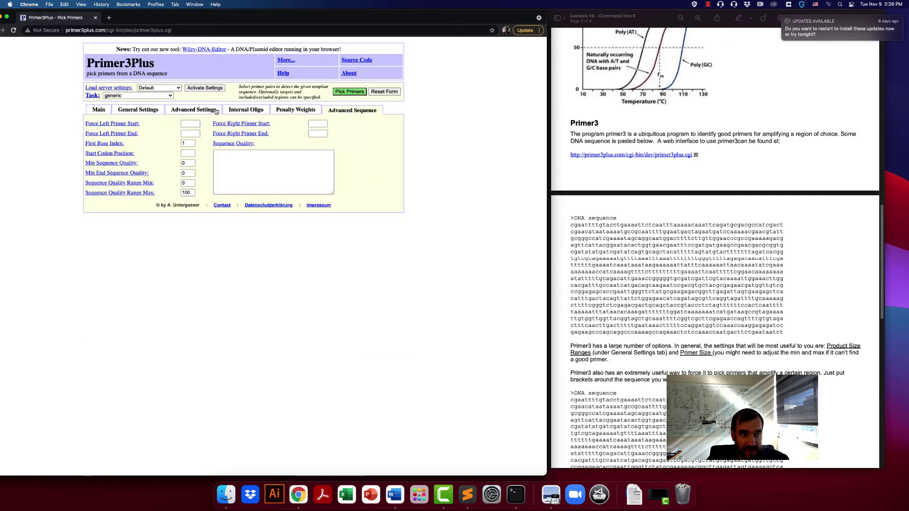
Copy the first DNA sequence, without its header line, from page 3 of the lecture PDF and paste it as the Primer3Plus template sequence
click(105, 110)
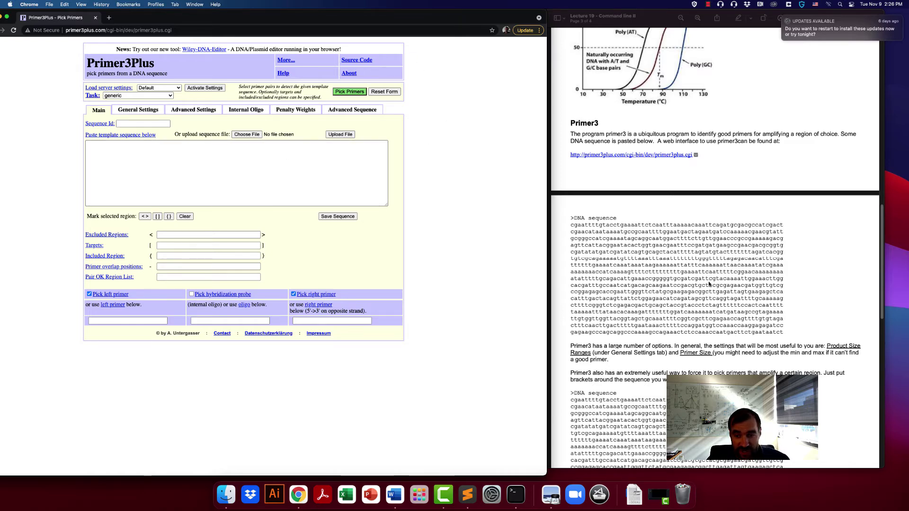
scroll(738, 253, down, 5)
scroll(738, 253, up, 5)
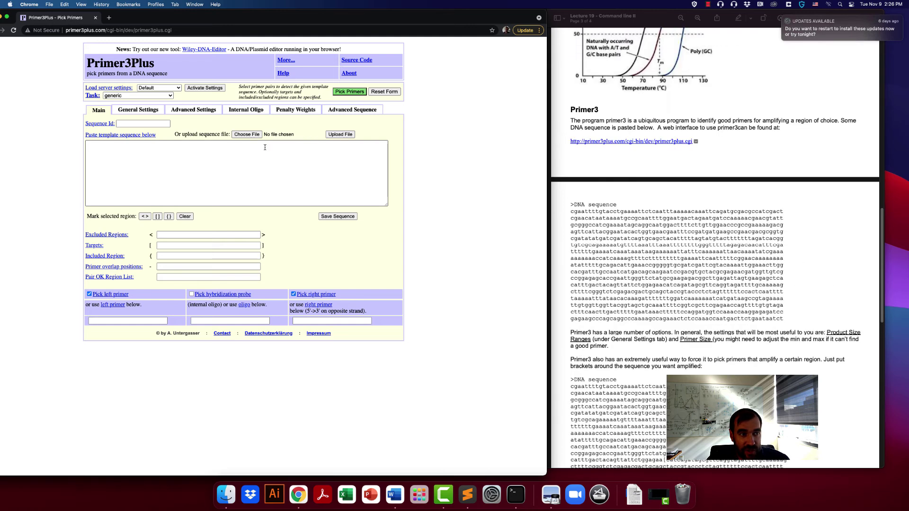
click(142, 124)
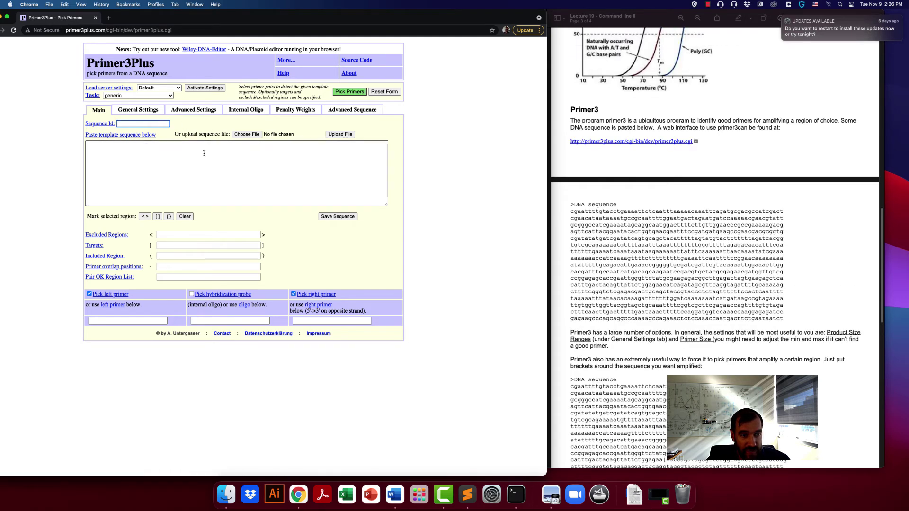
click(591, 232)
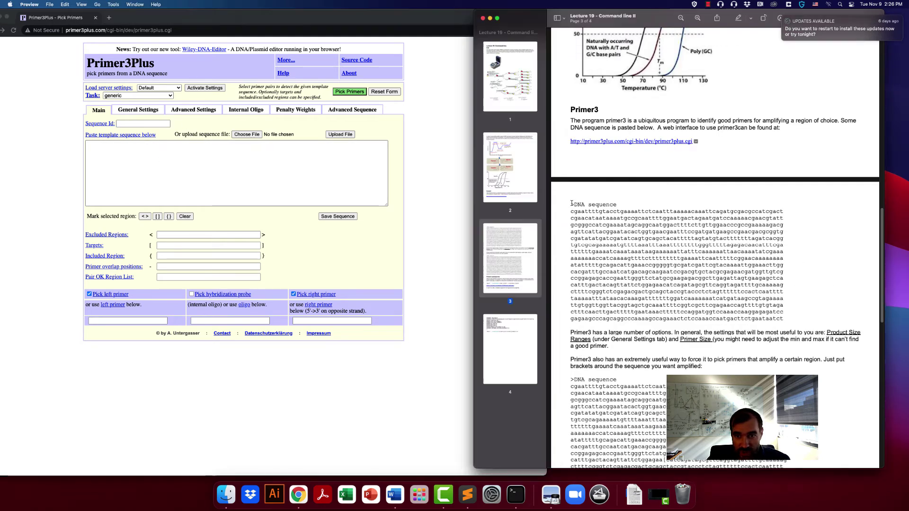
drag(570, 213, 811, 317)
scroll(717, 228, down, 3)
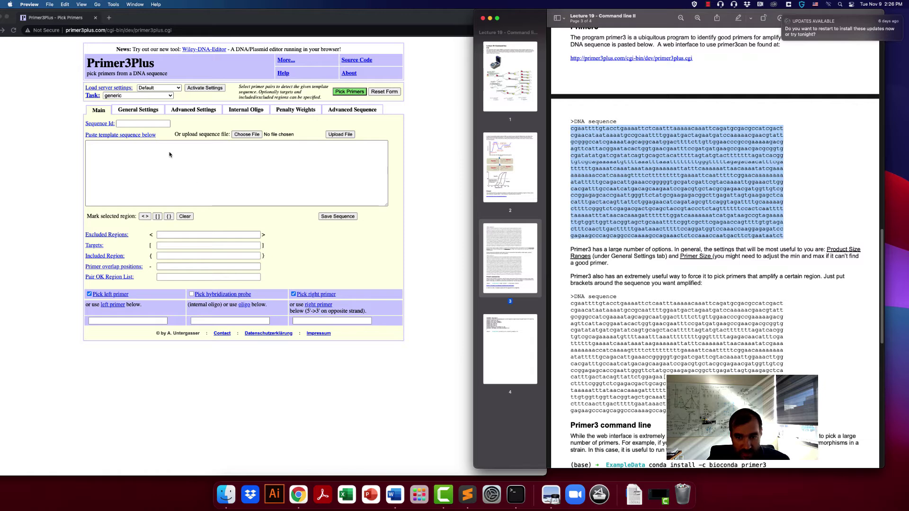
click(158, 149)
key(super+v)
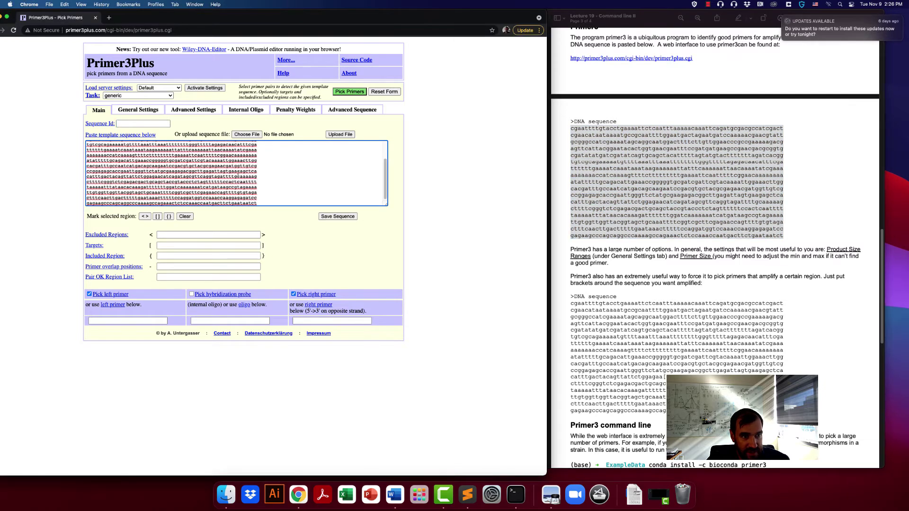
Set the sequence ID to "test region"
click(126, 125)
text(test r)
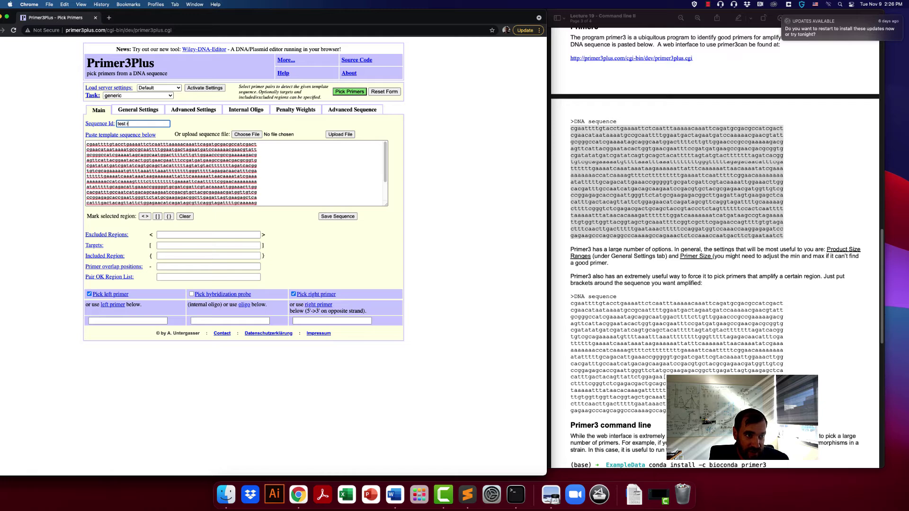
text(egion)
Replace the product size ranges in General Settings with 500-600 and run the primer picking
click(142, 110)
triple_click(149, 124)
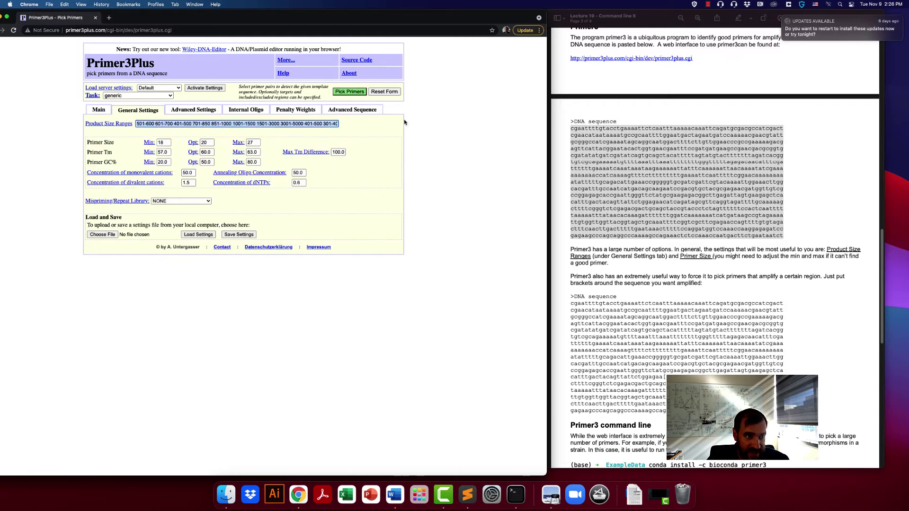
text(500-600)
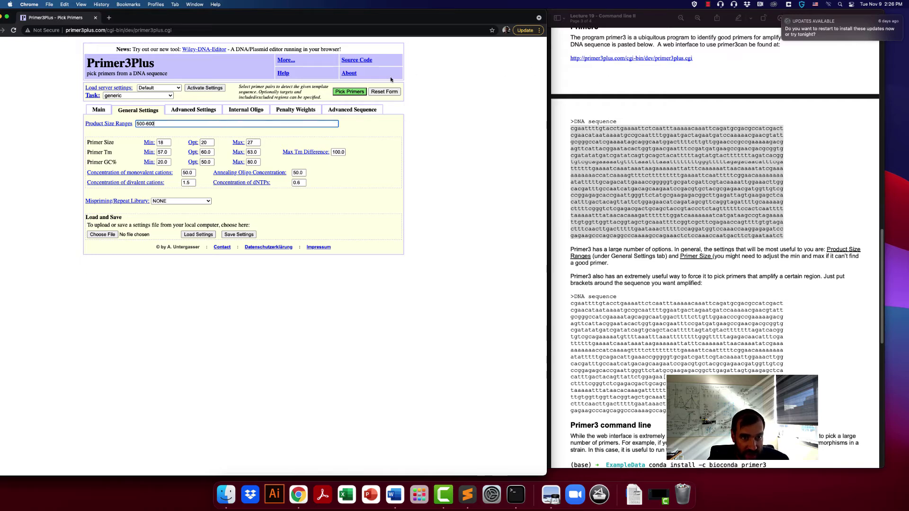
click(353, 93)
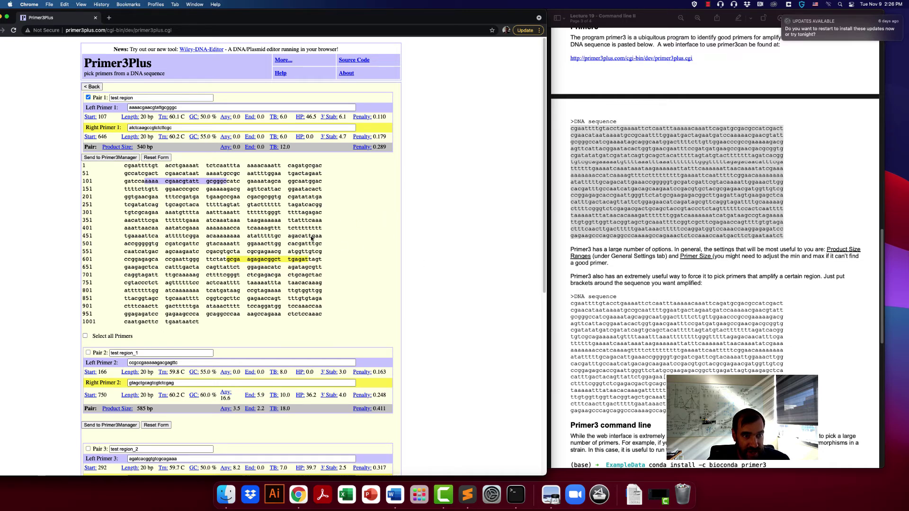
Examine the primer pair results, including the right primer site marked in the template and the primer sequences of Pairs 2 and 3
scroll(265, 223, down, 2)
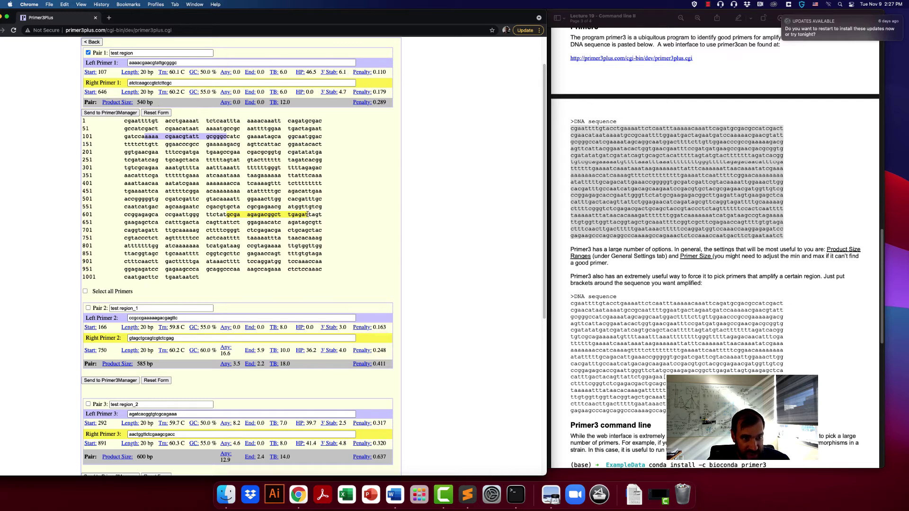
drag(308, 214, 226, 214)
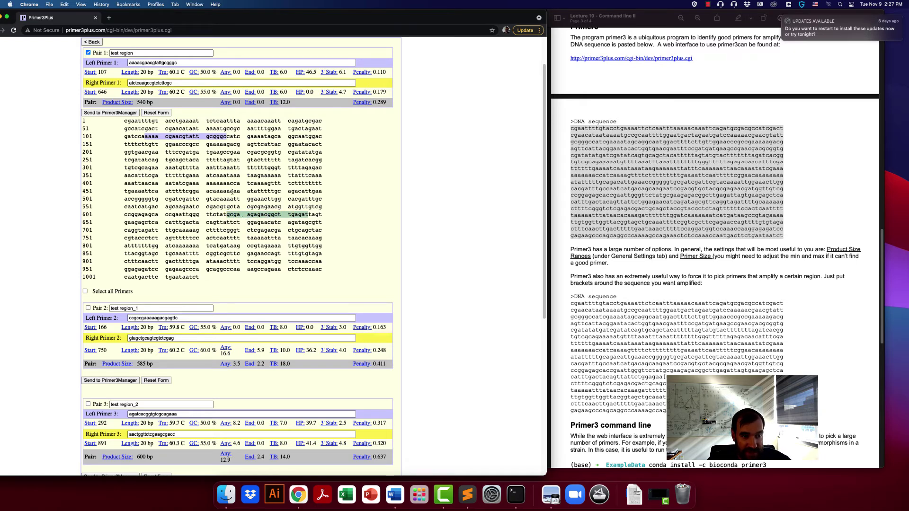
double_click(156, 414)
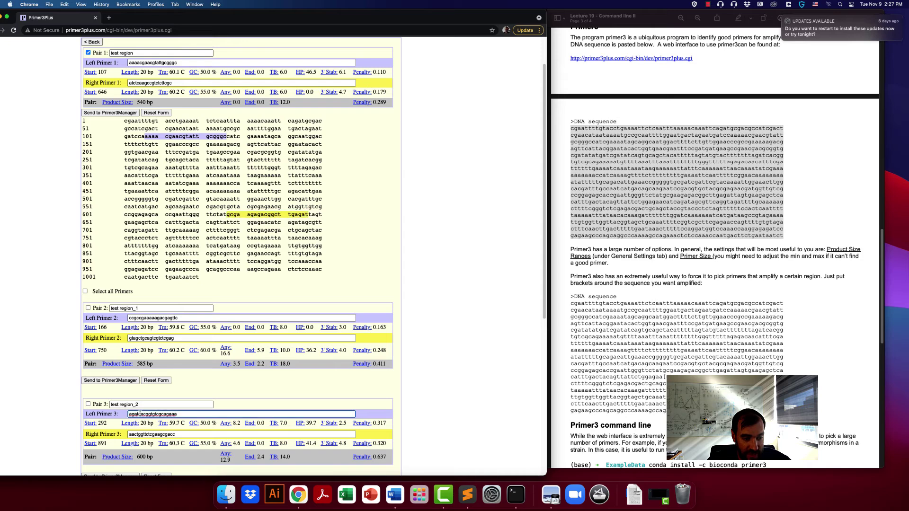
scroll(152, 376, down, 5)
scroll(150, 331, up, 3)
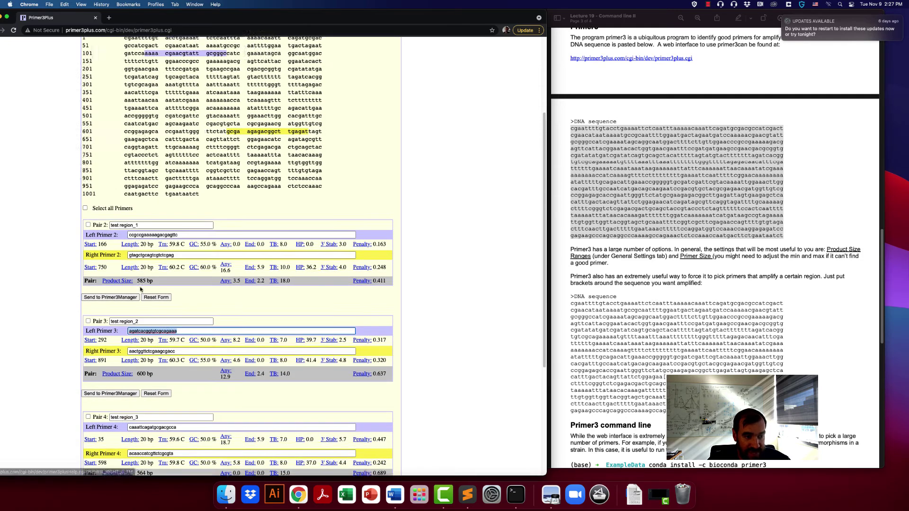
double_click(146, 270)
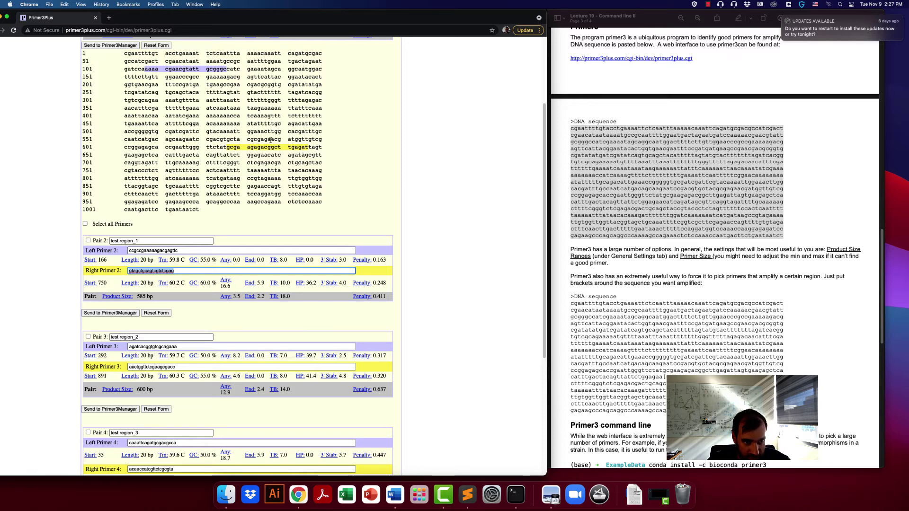
click(258, 139)
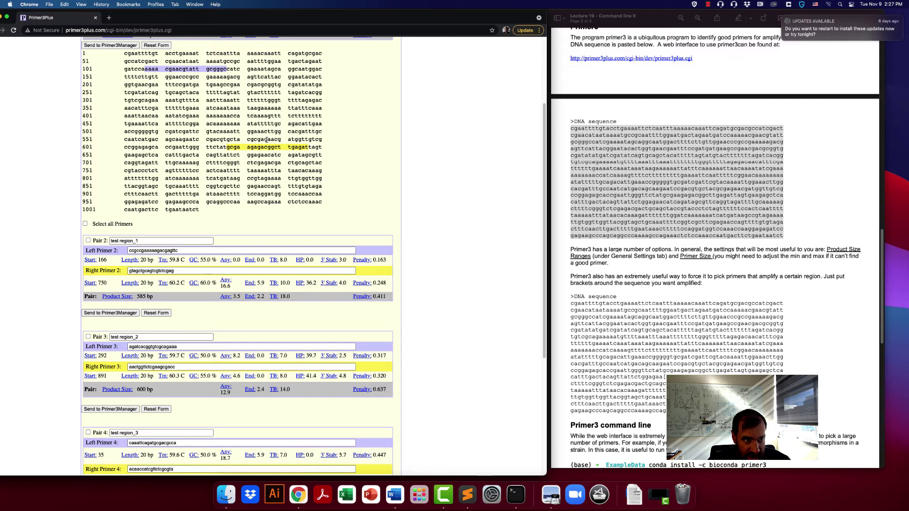
scroll(213, 152, up, 3)
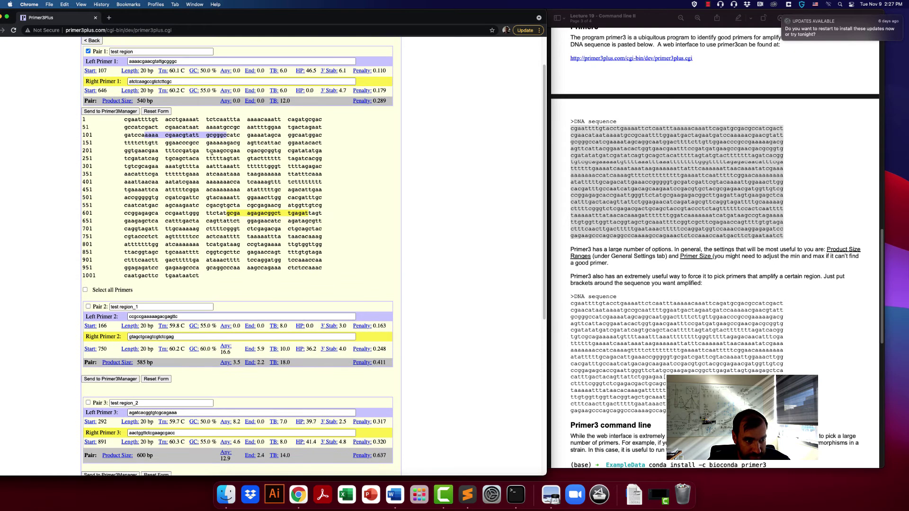
scroll(208, 202, up, 2)
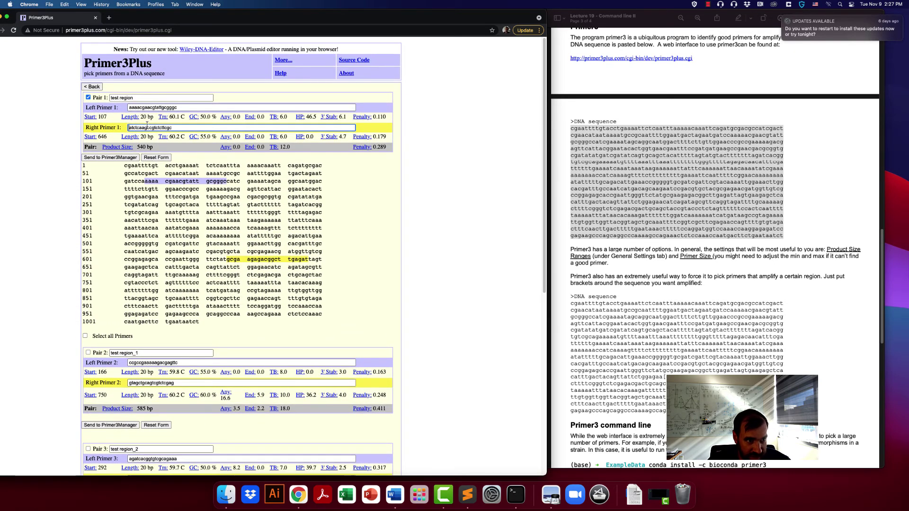
Compare the left and right primer sequences of Pair 1 with their highlighted sites in the template, reading the right primer as reverse complement
double_click(148, 127)
double_click(148, 108)
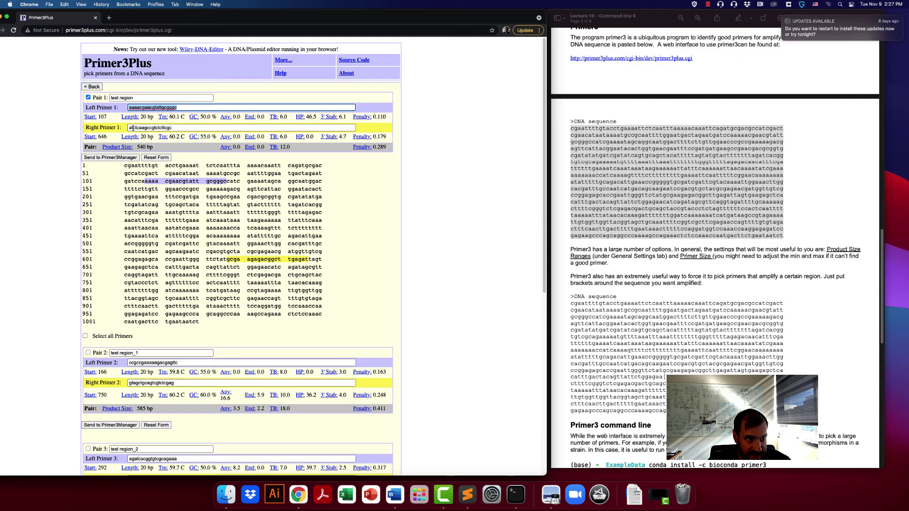
click(309, 259)
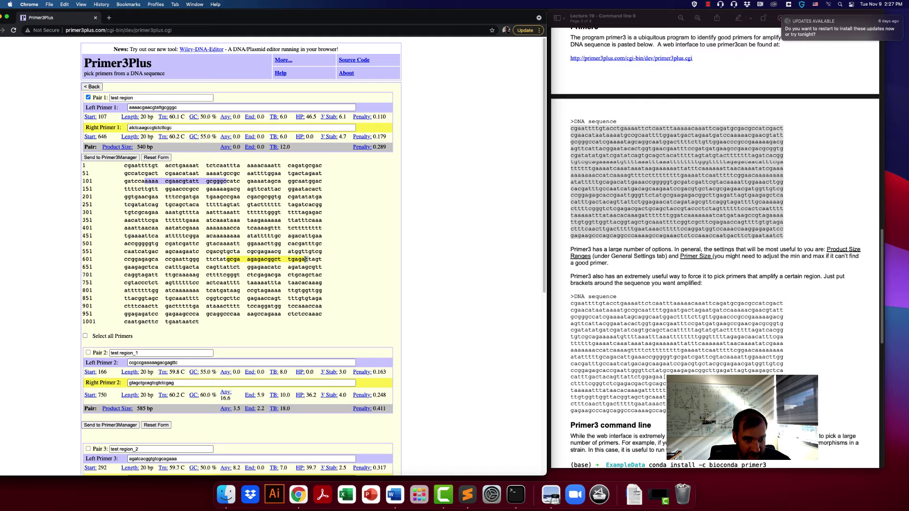
drag(306, 259, 295, 260)
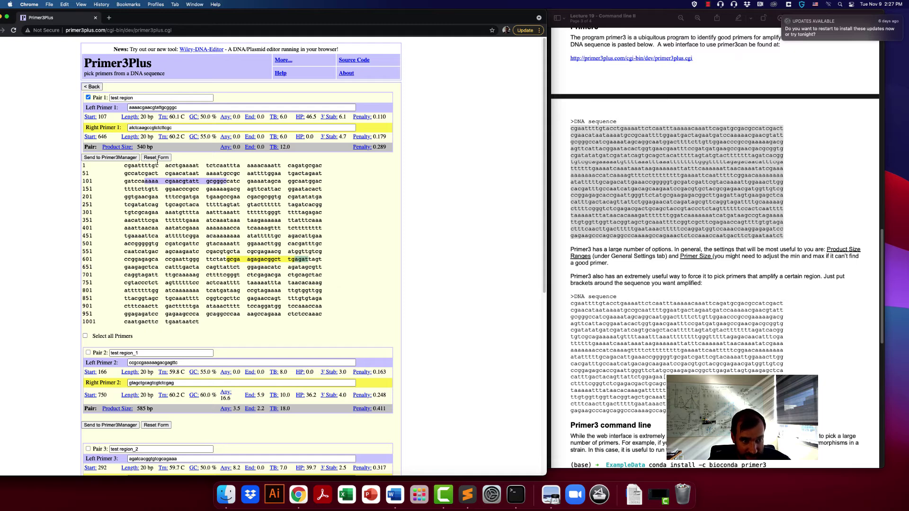
click(148, 186)
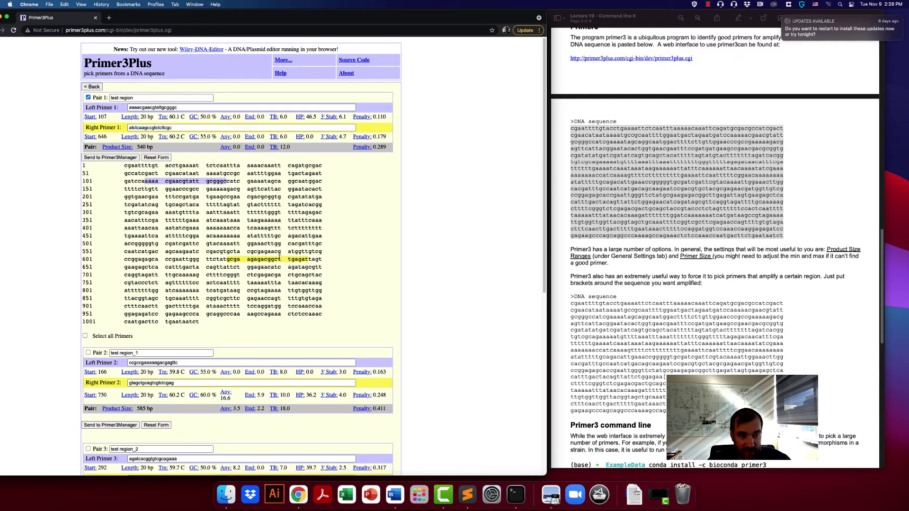
double_click(147, 127)
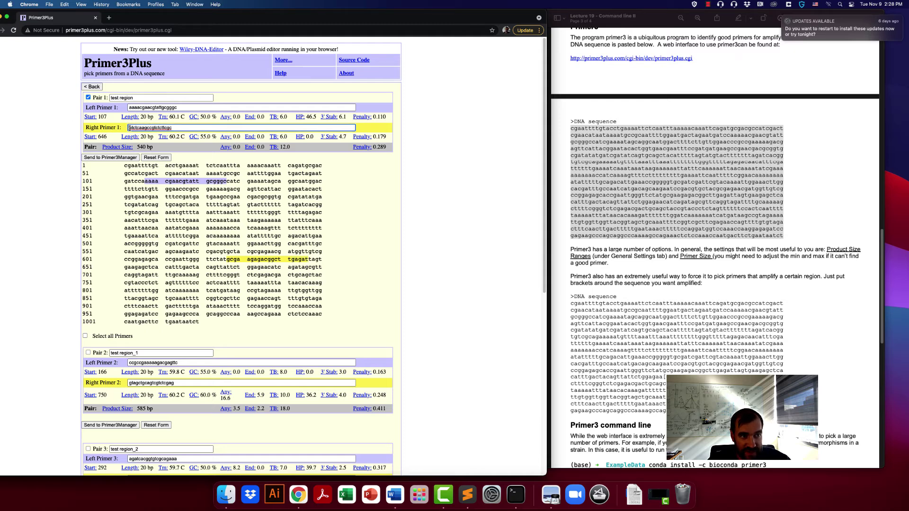
double_click(130, 128)
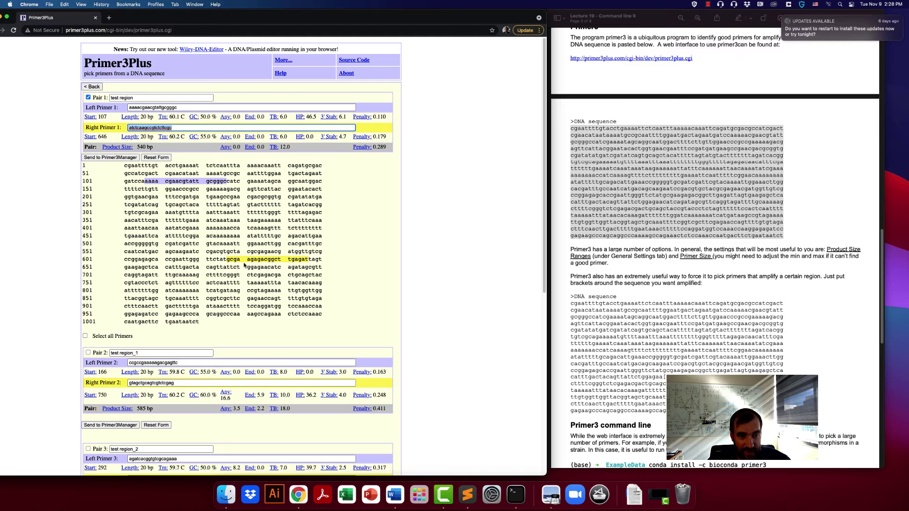
click(142, 108)
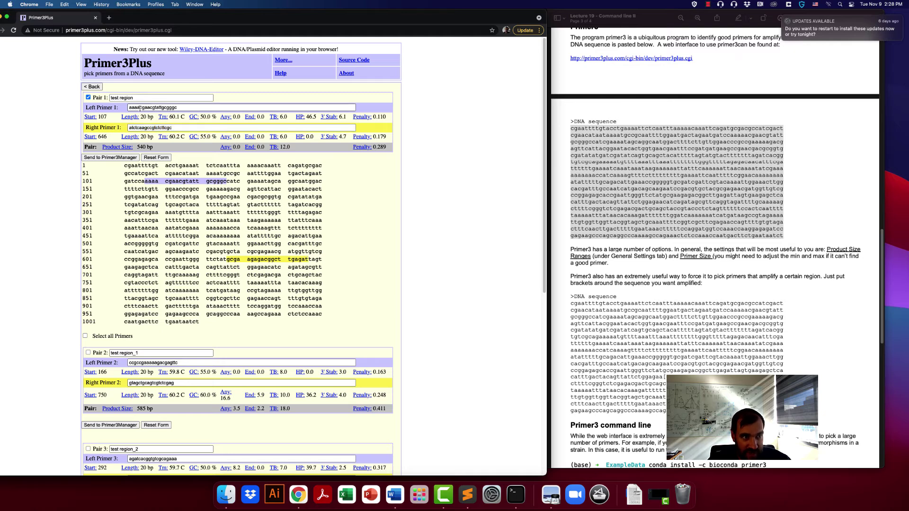
drag(146, 181, 226, 180)
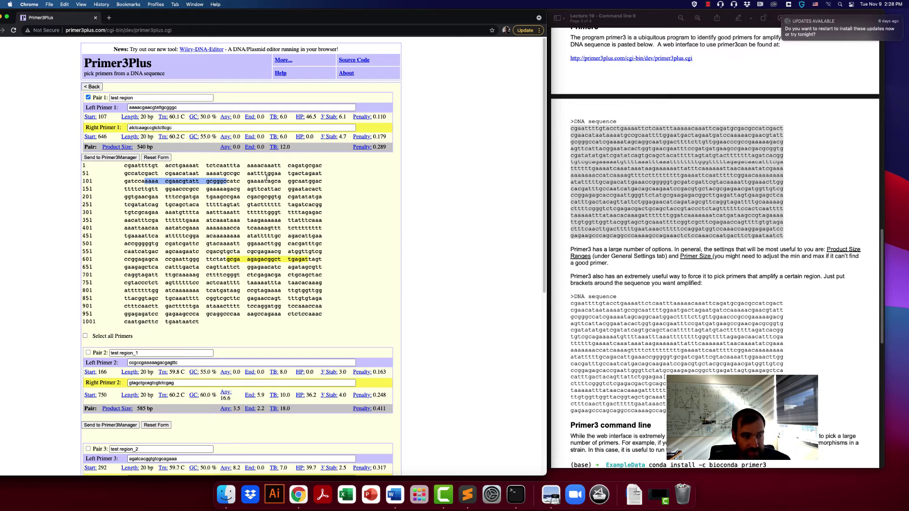
Compare the melting temperatures, GC contents, product sizes and penalties of primer Pairs 1 to 5
scroll(263, 172, down, 7)
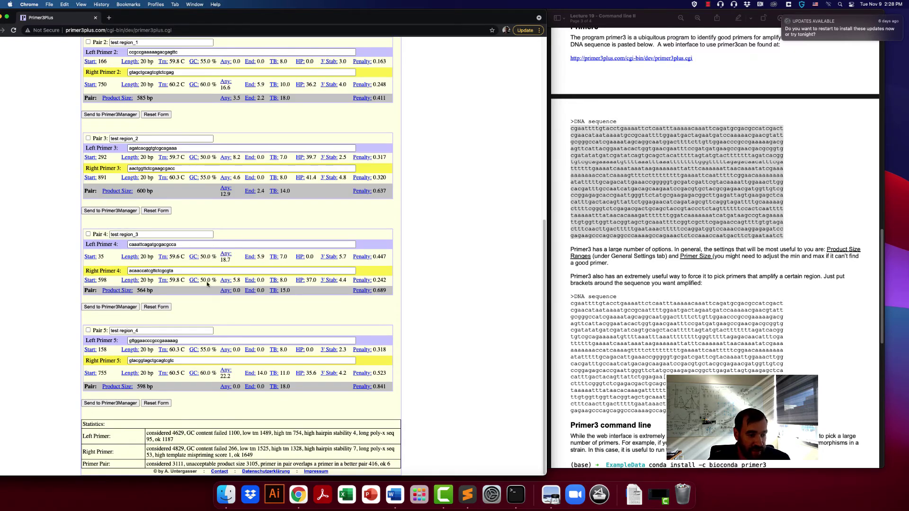
scroll(214, 198, up, 5)
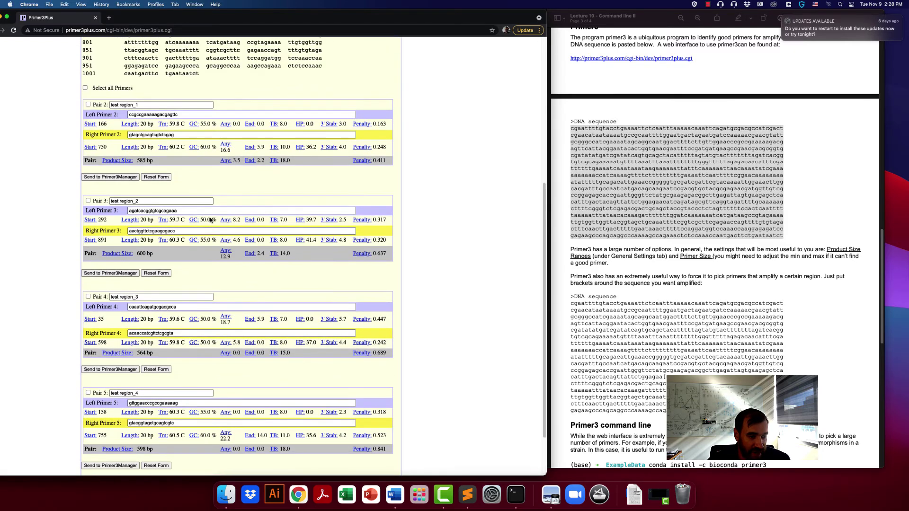
scroll(158, 210, down, 4)
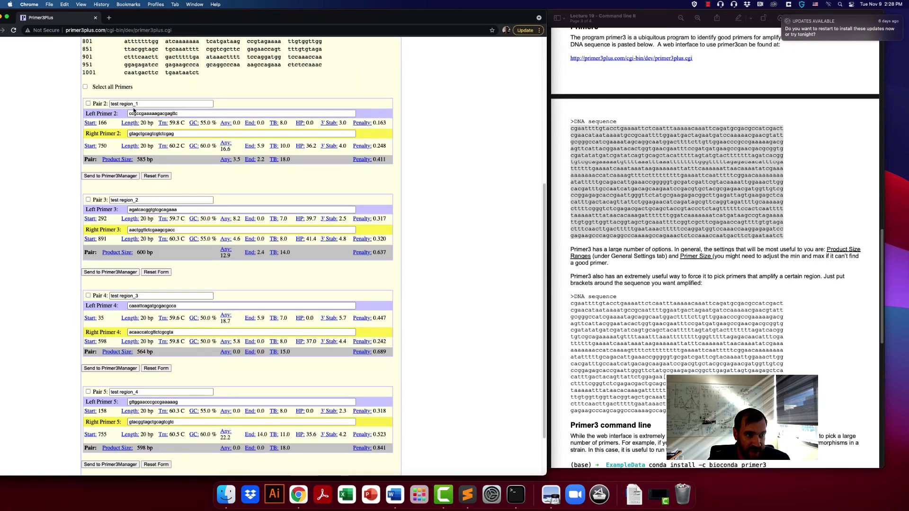
scroll(163, 148, up, 4)
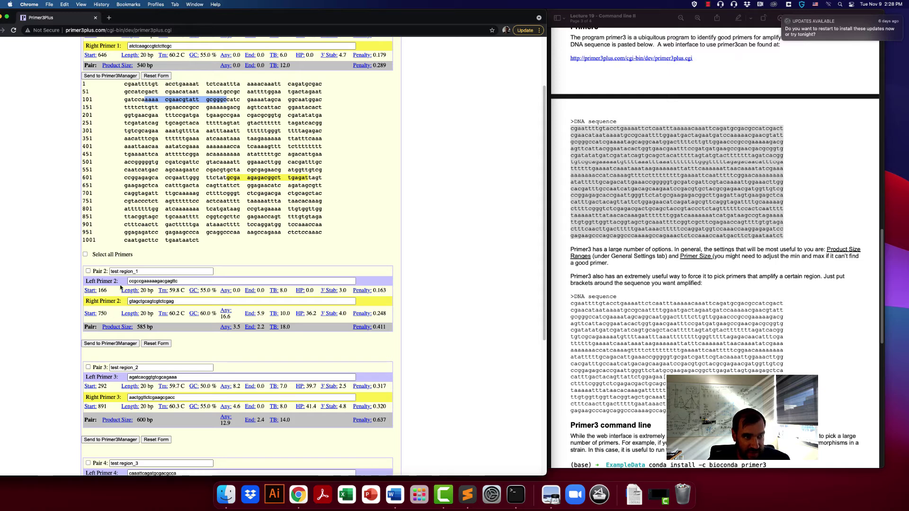
scroll(148, 115, up, 1)
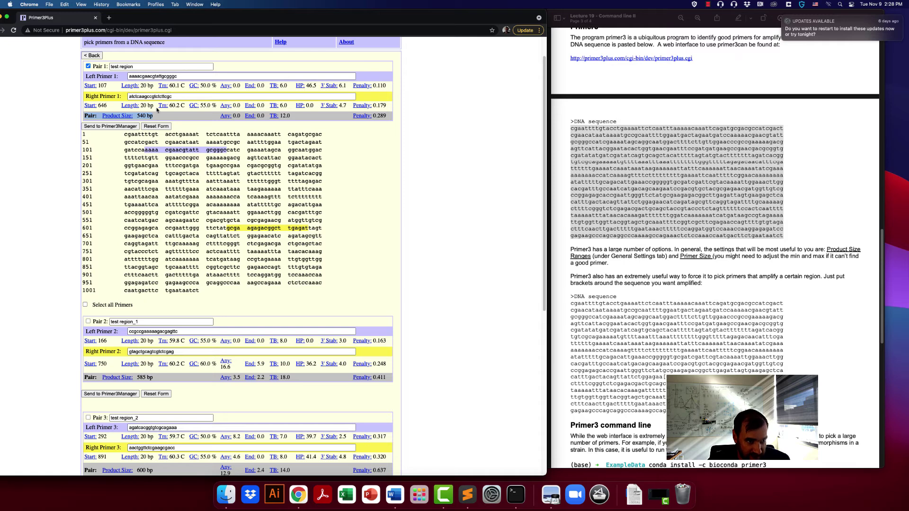
scroll(184, 204, down, 5)
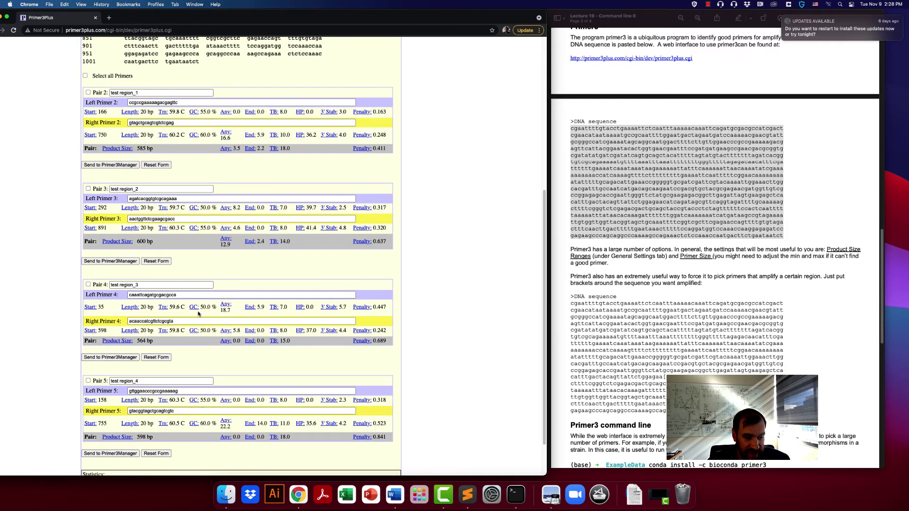
scroll(198, 313, up, 5)
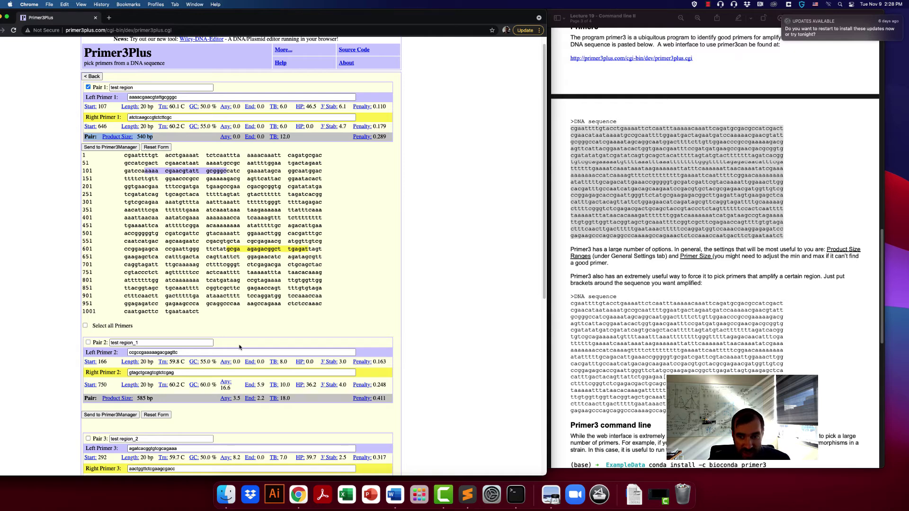
Read the lecture's instructions on bracketing a region to be amplified, with the bracketed DNA sequence and the Primer3 command line section
scroll(657, 261, down, 5)
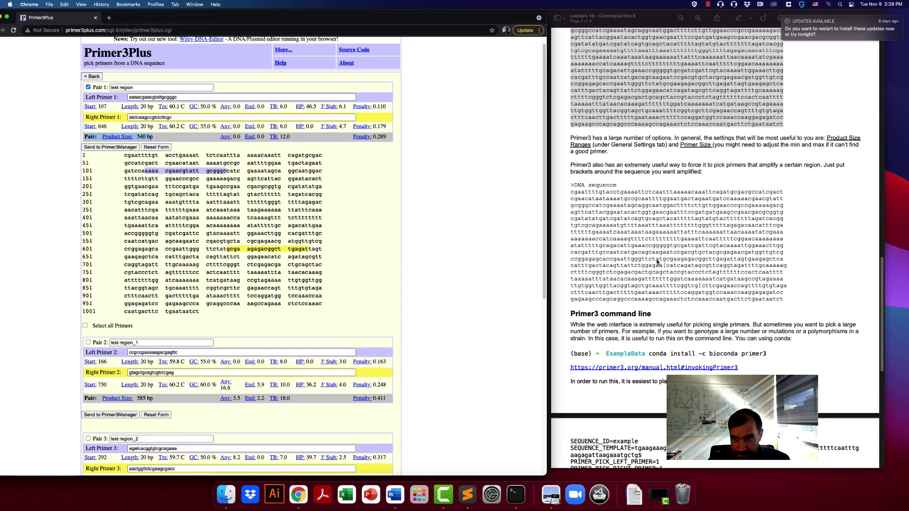
scroll(657, 262, down, 1)
scroll(390, 273, up, 1)
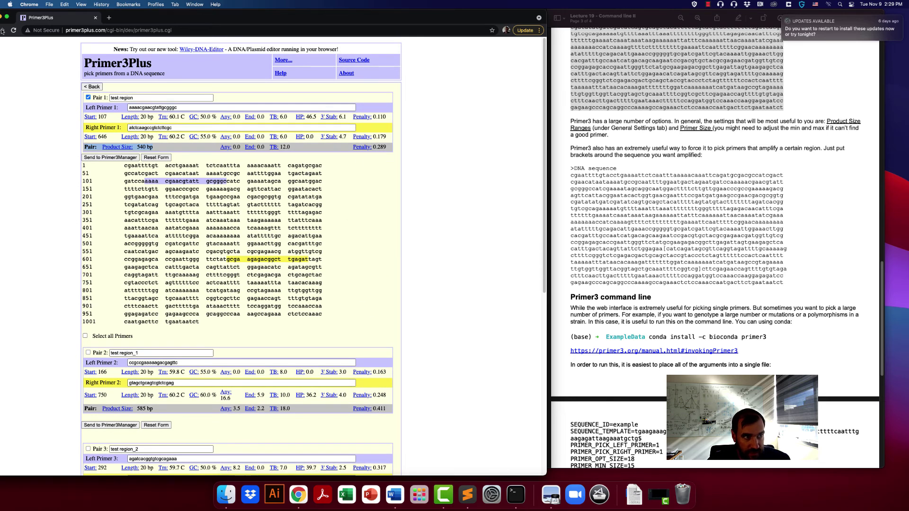
Return to the primer picking form and enclose the template stretch from the fifth to the seventh line in angle brackets as an excluded region
double_click(139, 18)
click(83, 38)
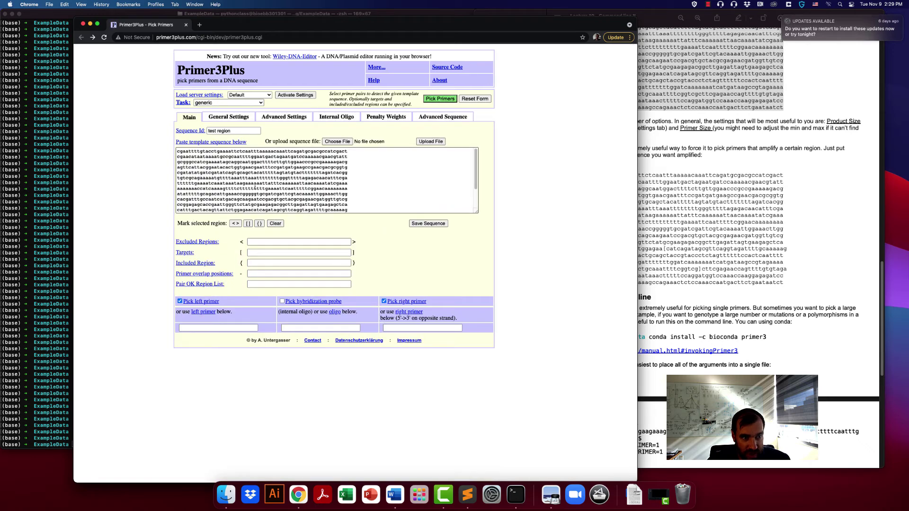
scroll(256, 192, down, 3)
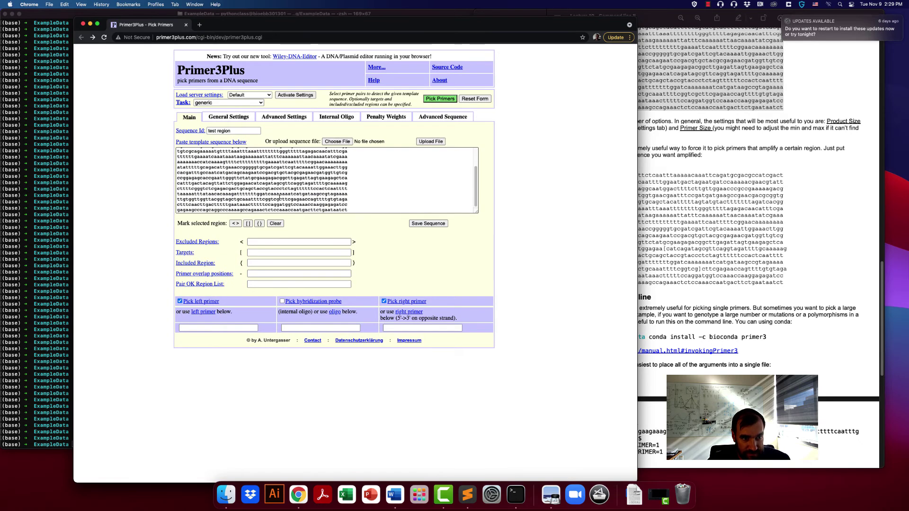
scroll(279, 198, up, 3)
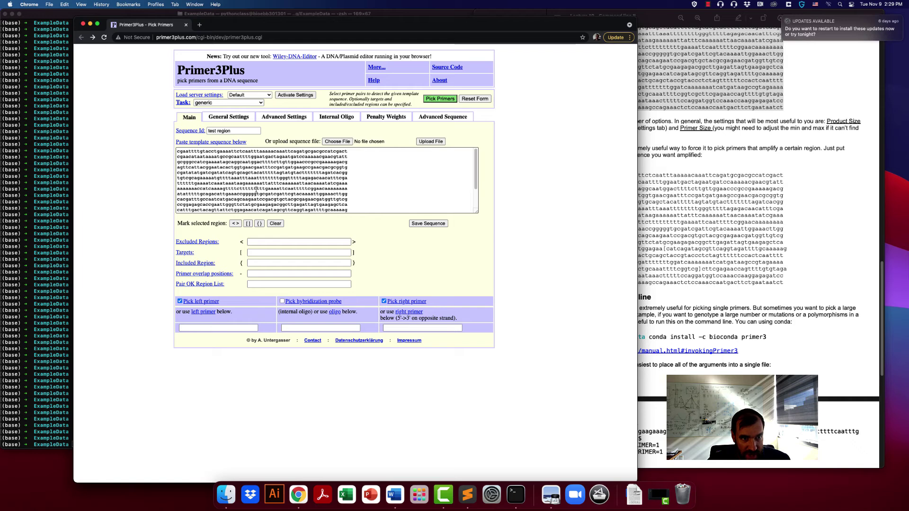
click(213, 177)
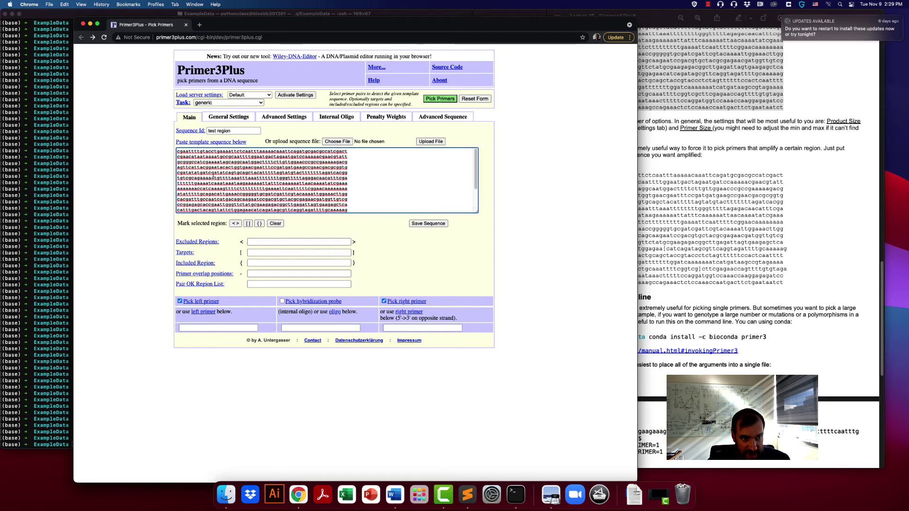
click(212, 173)
text([)
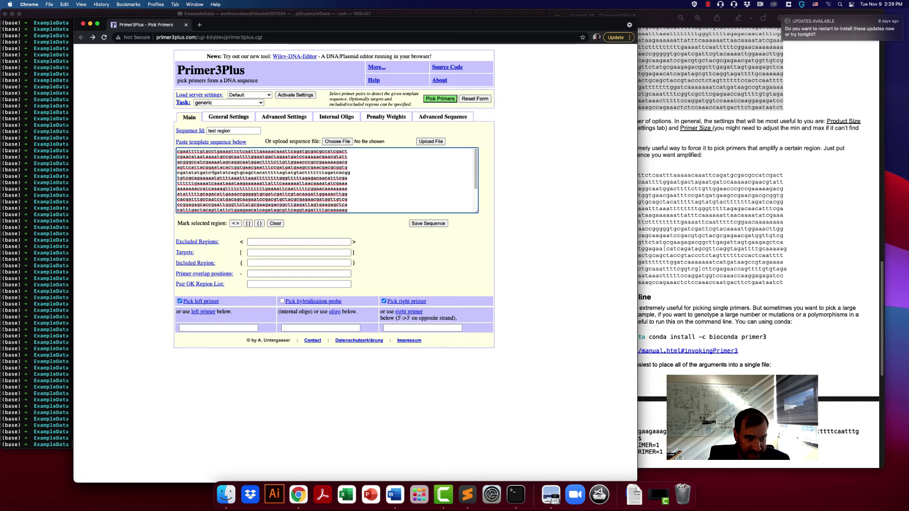
click(322, 183)
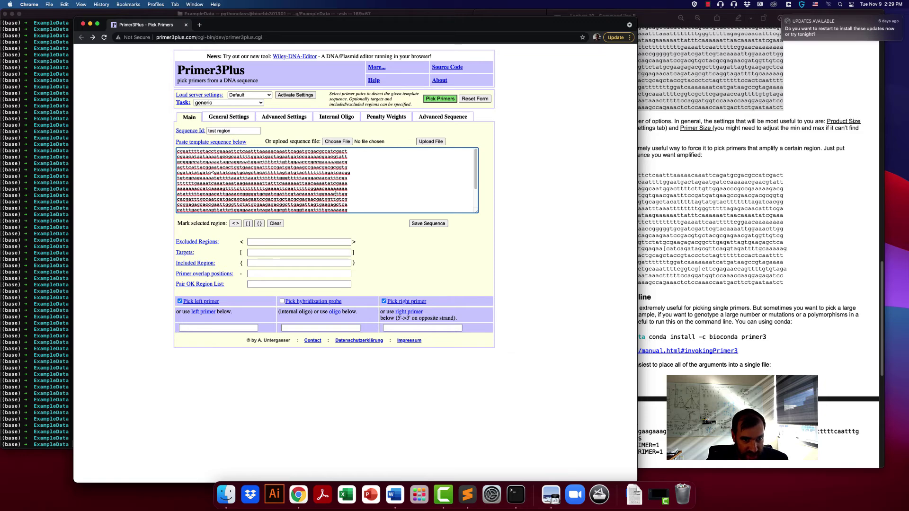
text(])
key(BackSpace)
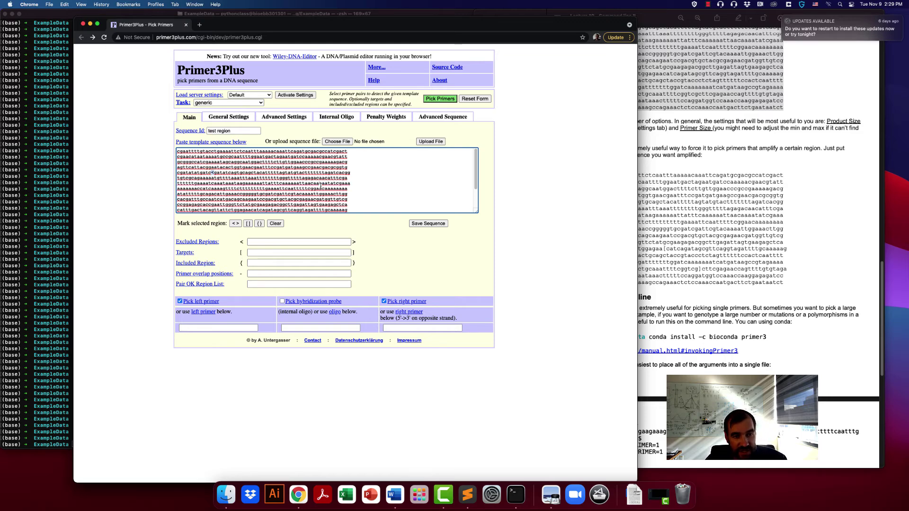
text(>)
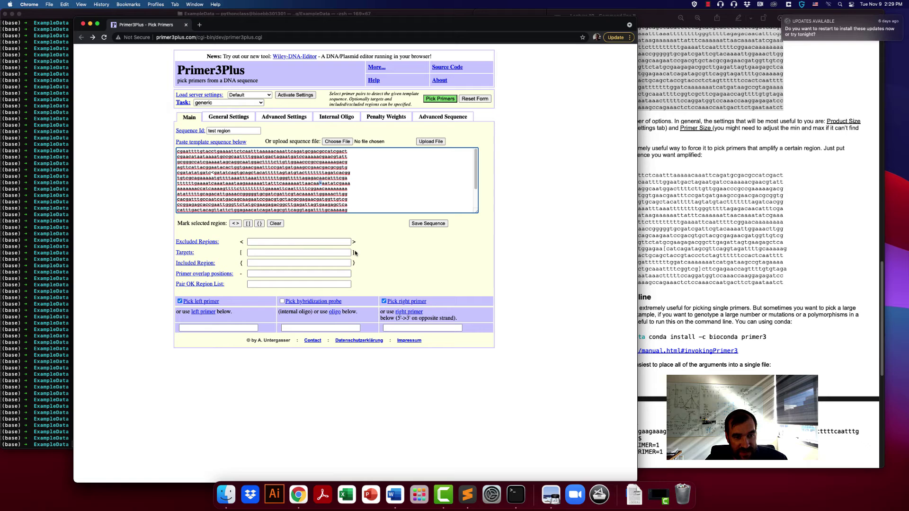
Save the marked sequence to a file, and pick primers to check Pair 1's left primer site against the excluded region
click(422, 222)
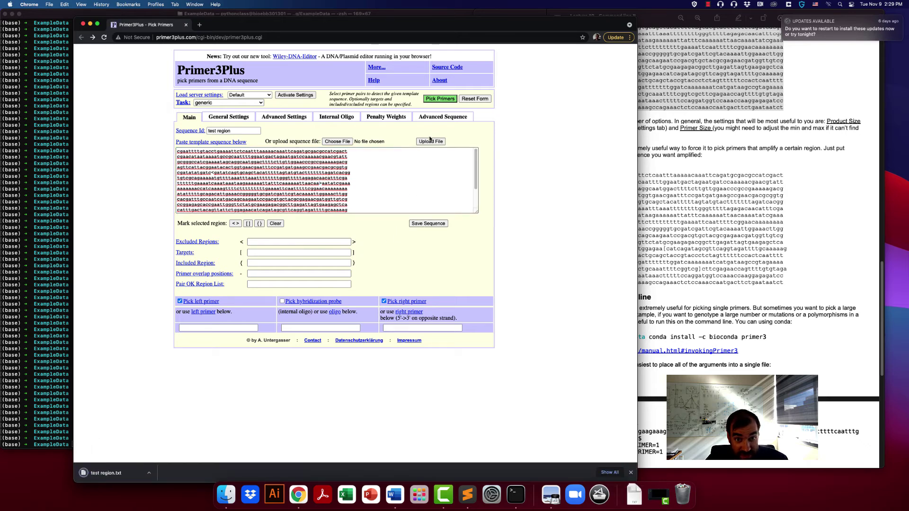
click(438, 100)
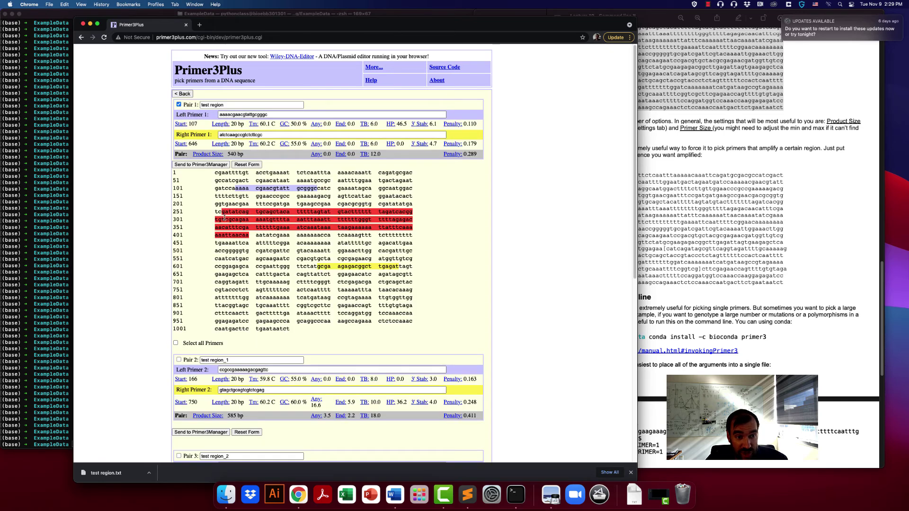
triple_click(241, 192)
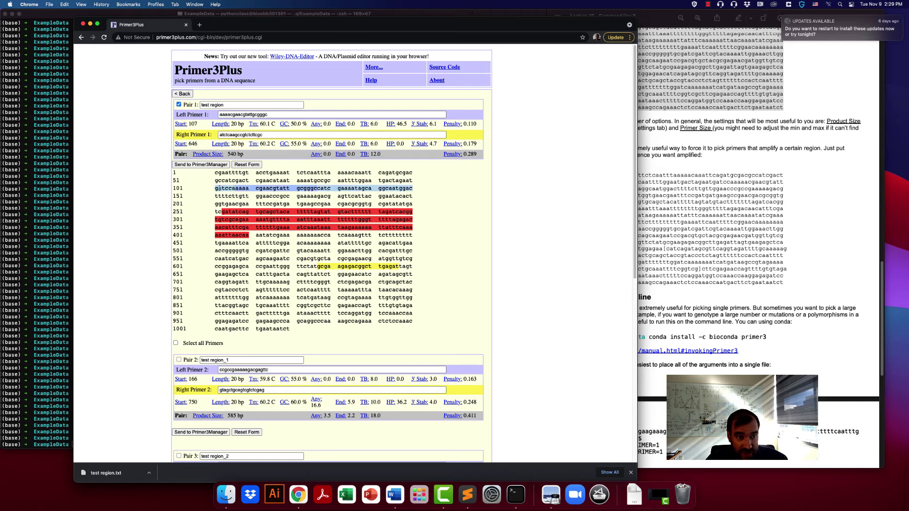
double_click(221, 187)
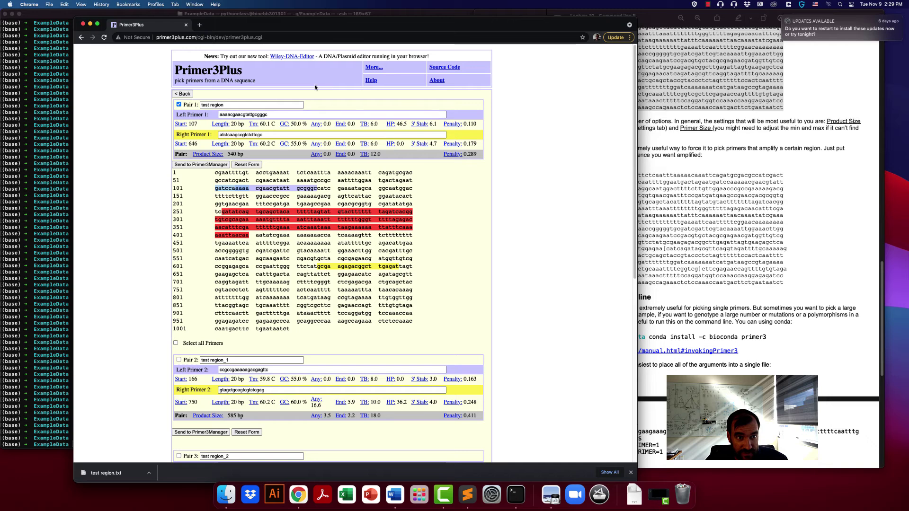
Enclose a larger template stretch from the second to the fifth line in angle brackets and pick primers again
click(185, 97)
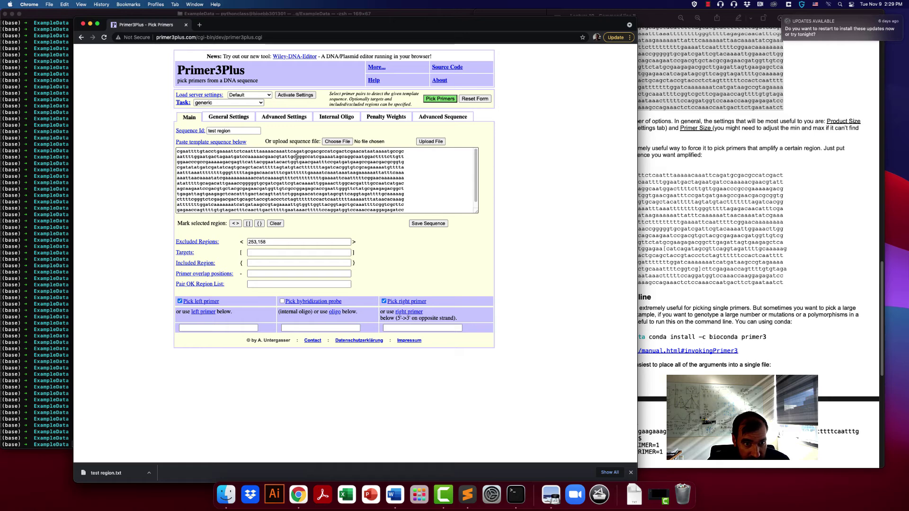
click(248, 161)
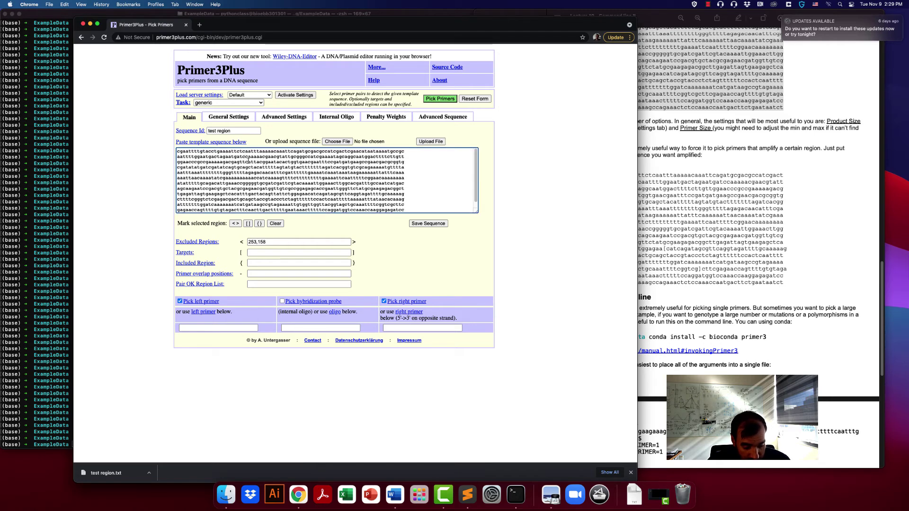
text(<)
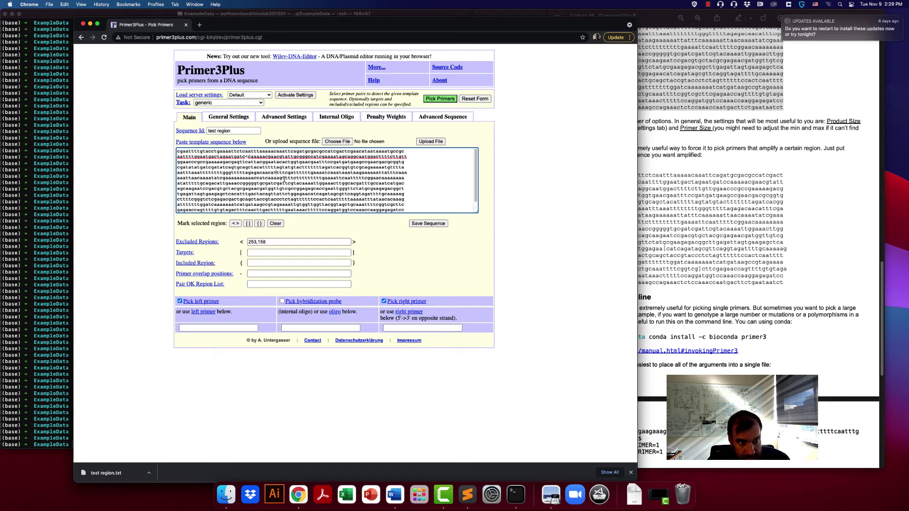
text(>)
click(441, 100)
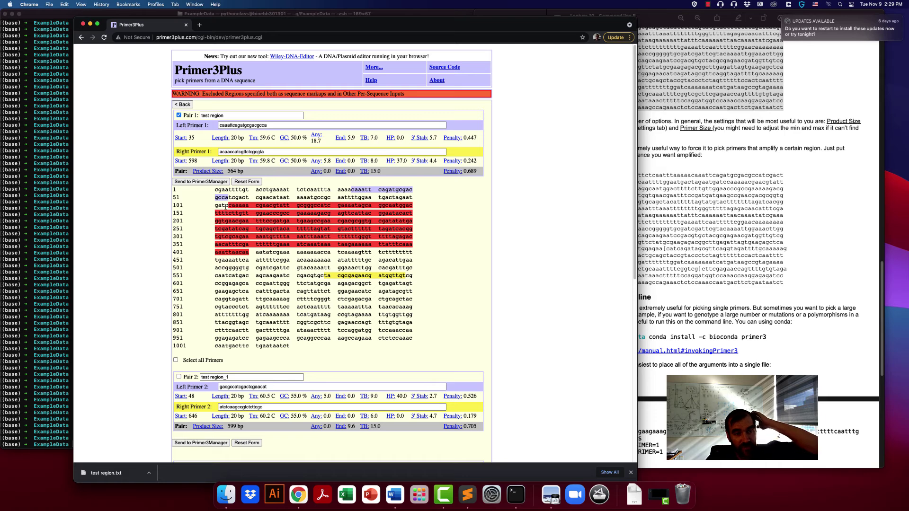
drag(229, 205, 305, 205)
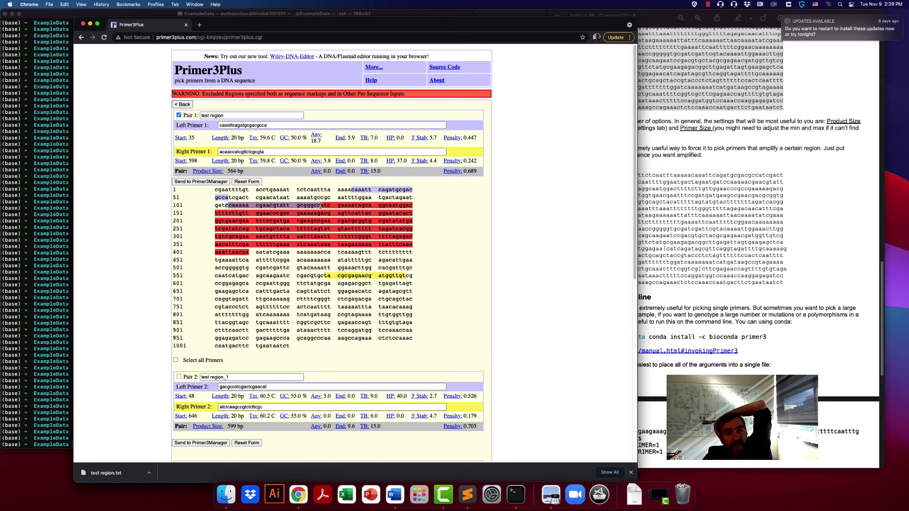
click(278, 199)
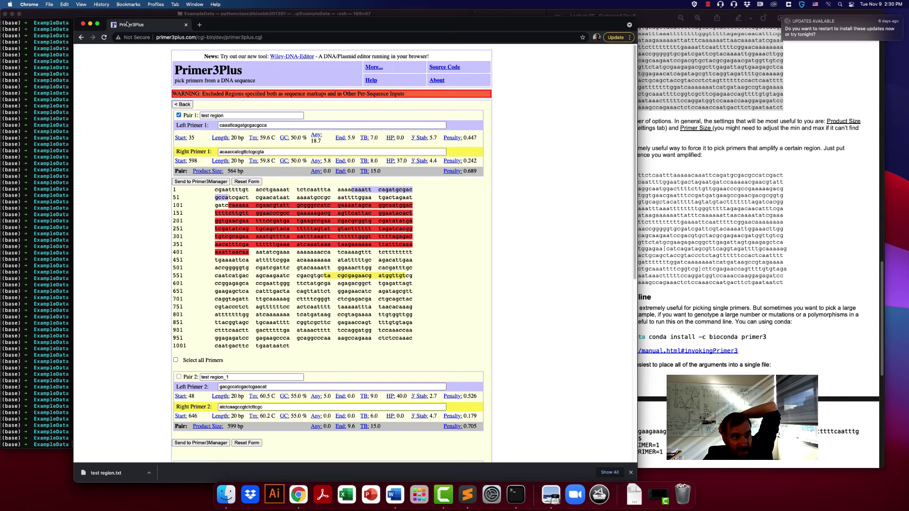
Go back to the form and remove both angle brackets from the second and fifth lines of the template sequence
click(81, 39)
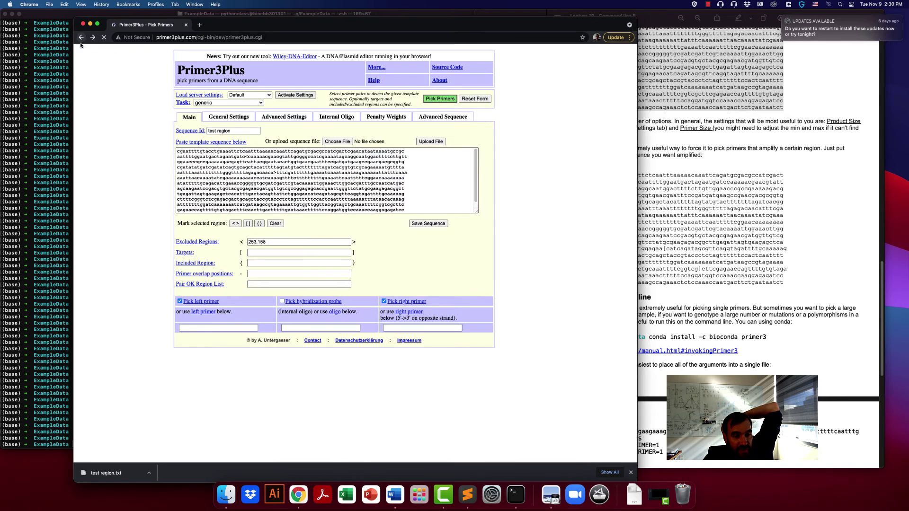
mouse_move(208, 244)
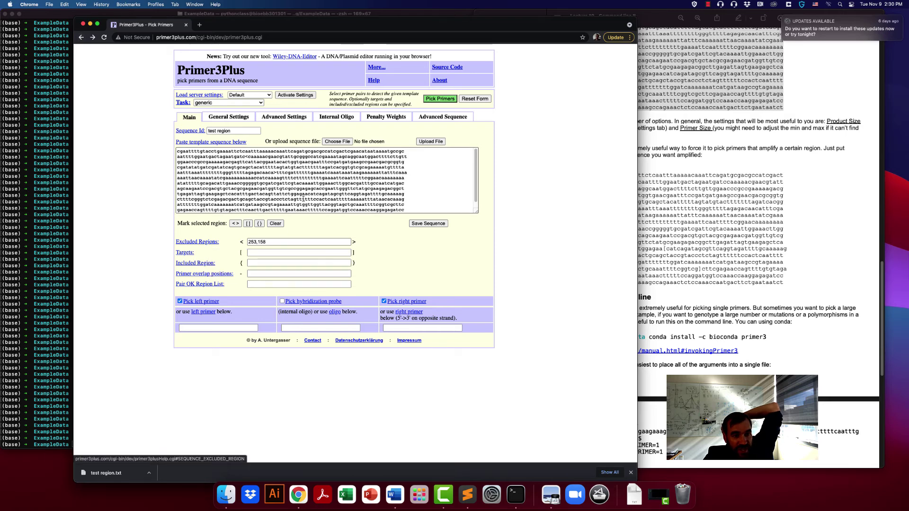
click(255, 166)
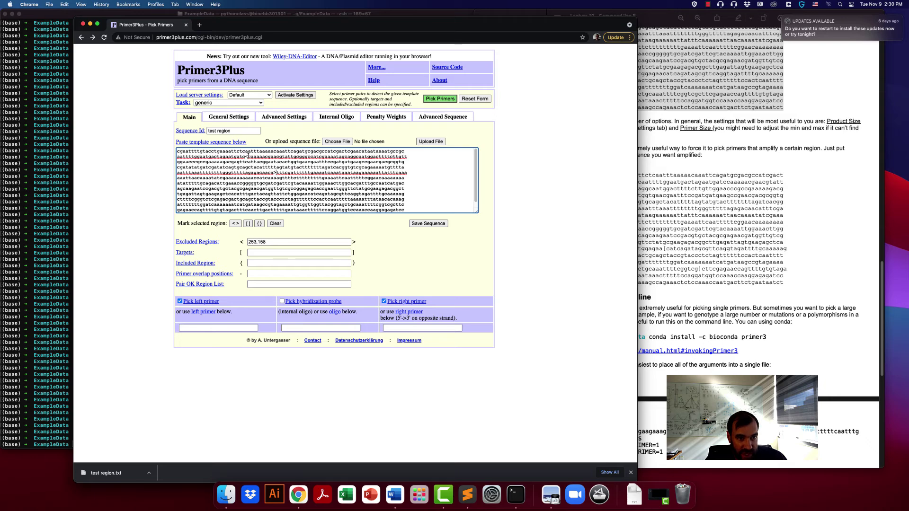
key(BackSpace)
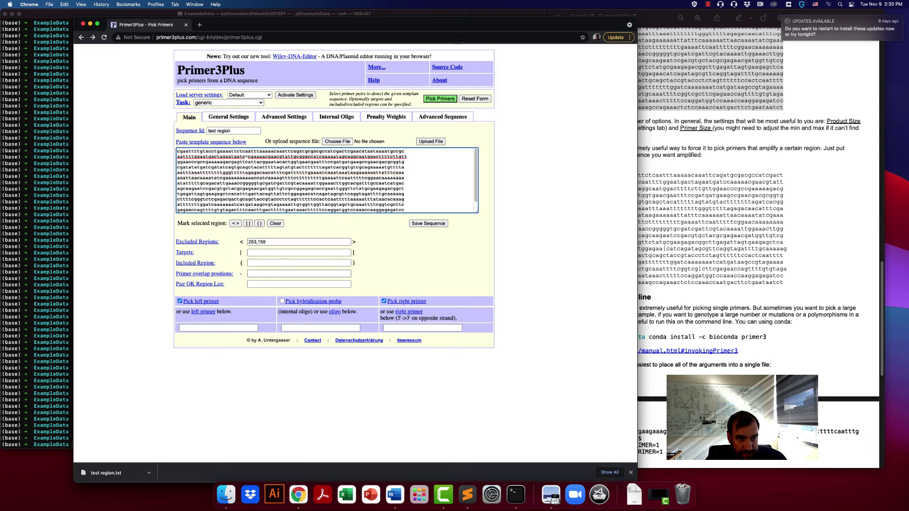
click(247, 156)
key(BackSpace)
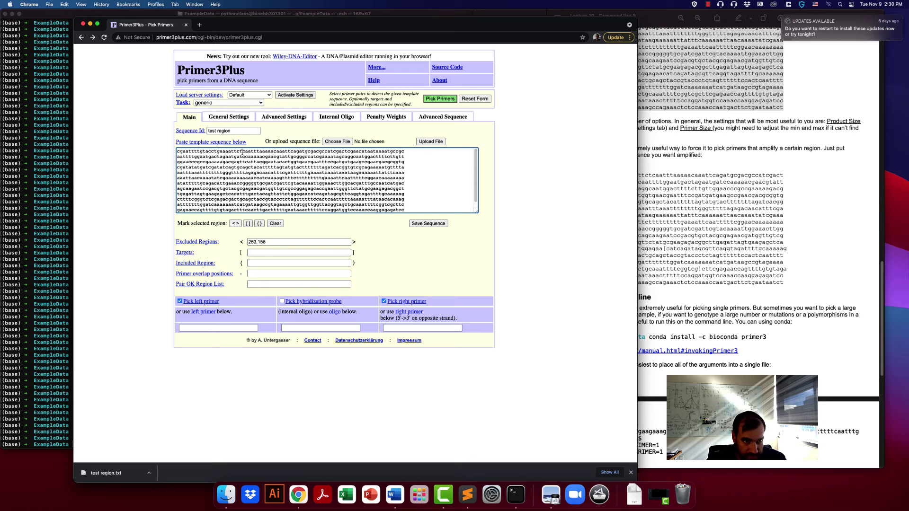
Enclose the template from the first to the sixth line in angle brackets and pick primers for it
click(245, 151)
text(<)
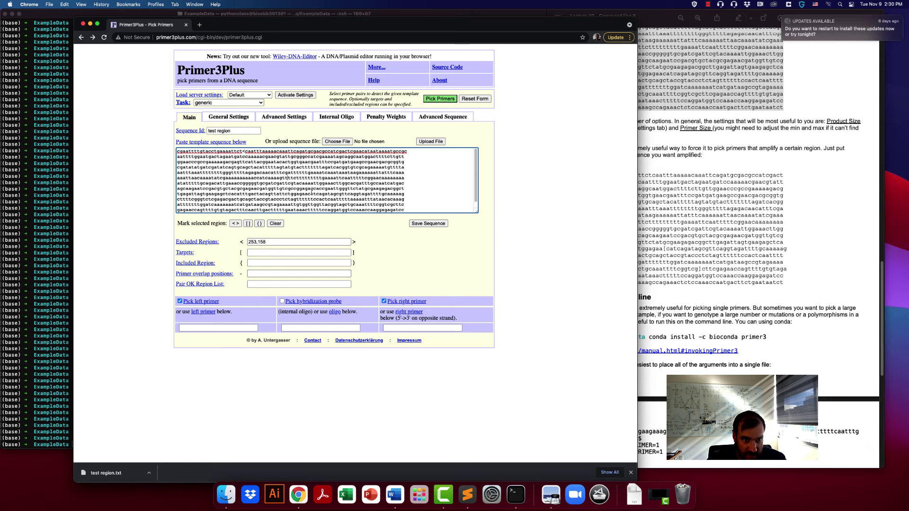
text(>)
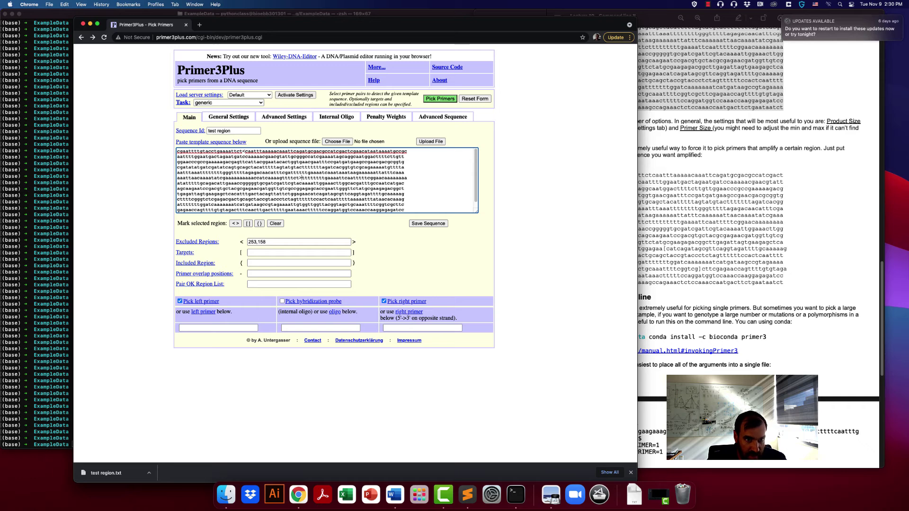
click(437, 103)
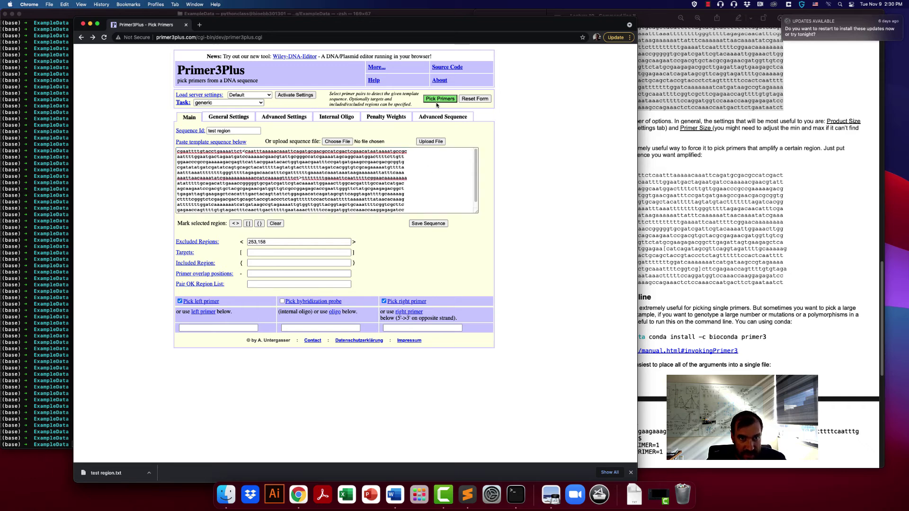
click(437, 100)
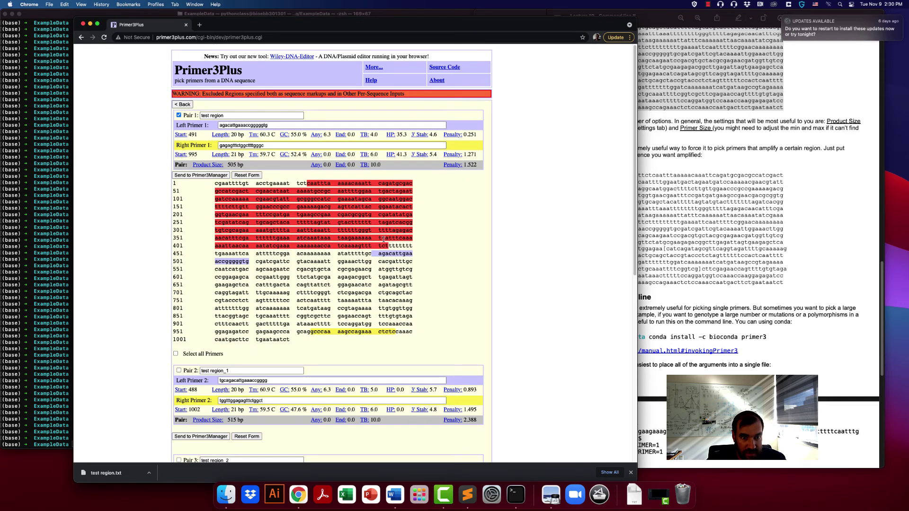
Compare the left and right primer sites of Pair 1 with the excluded region marked in the template
drag(375, 256, 405, 271)
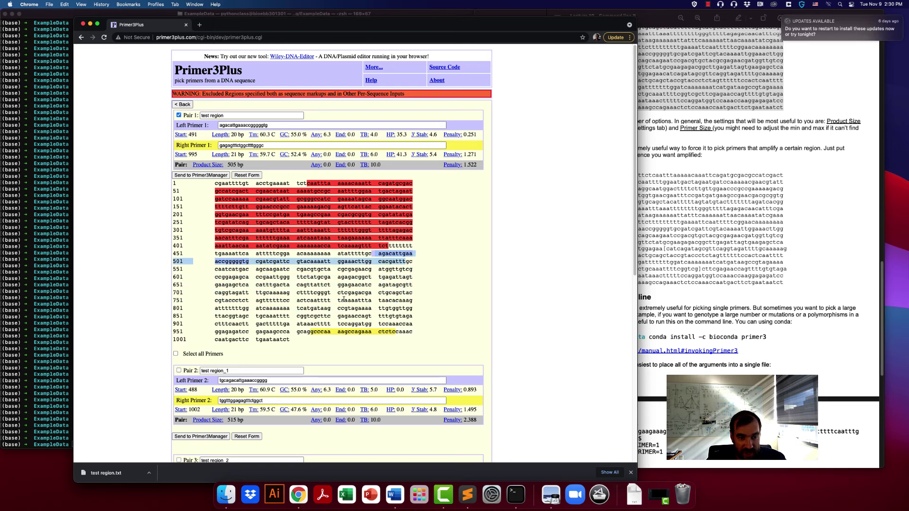
double_click(351, 334)
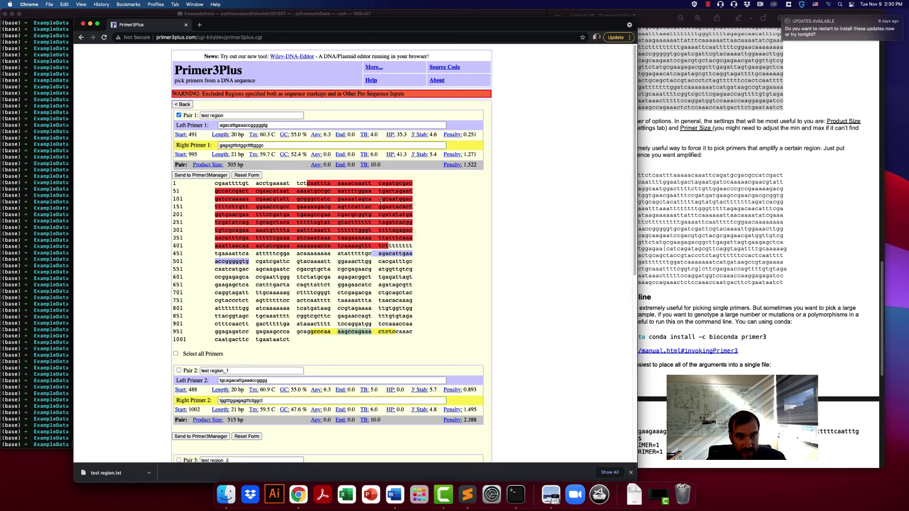
drag(266, 207, 345, 245)
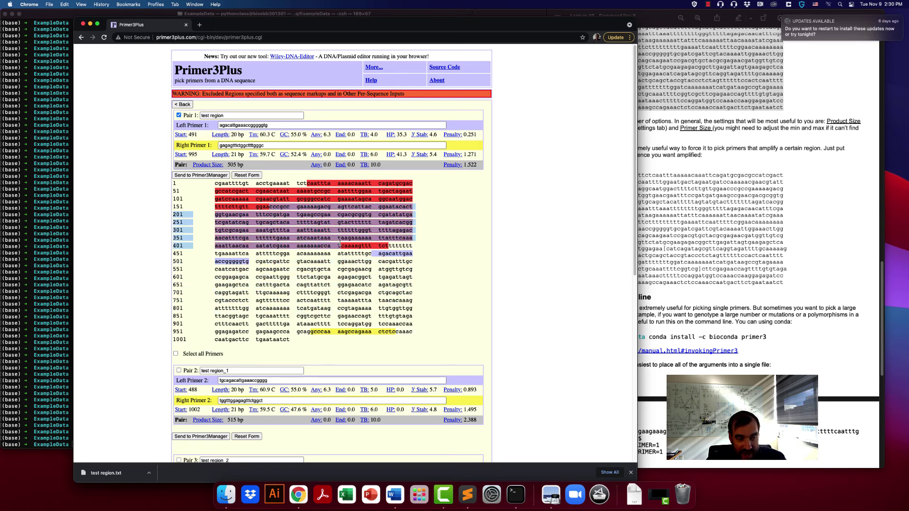
click(316, 184)
Return to the form and delete the angle brackets from the first and sixth lines of the template sequence
key(super+bracketleft)
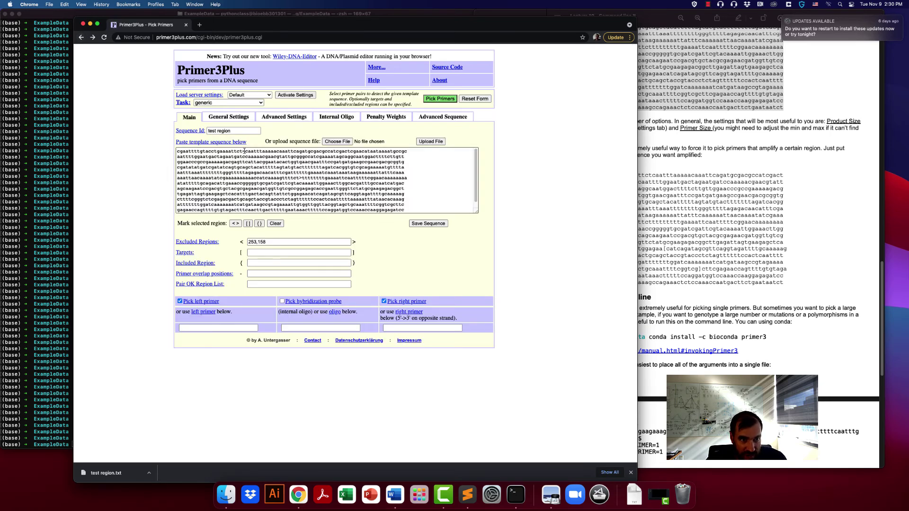
click(245, 151)
key(BackSpace)
click(300, 180)
key(BackSpace)
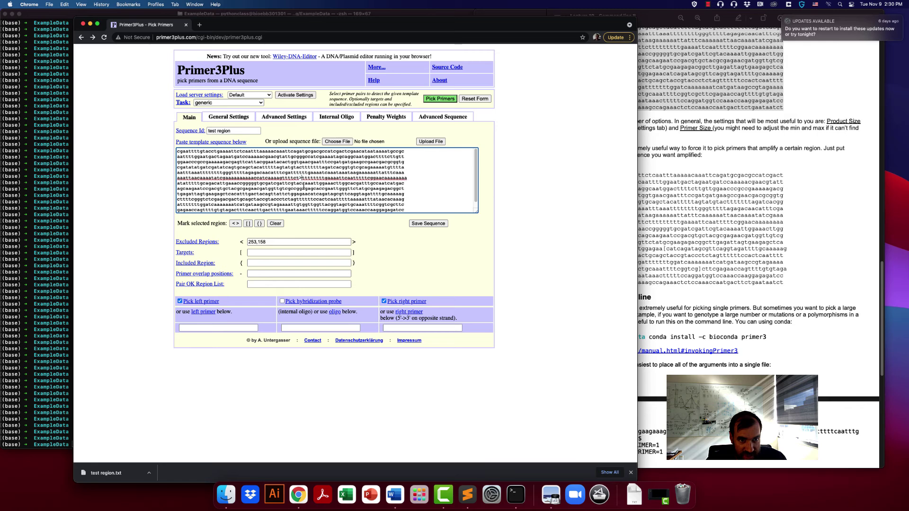
Set the Excluded Regions value to 100,200
double_click(296, 242)
text(1)
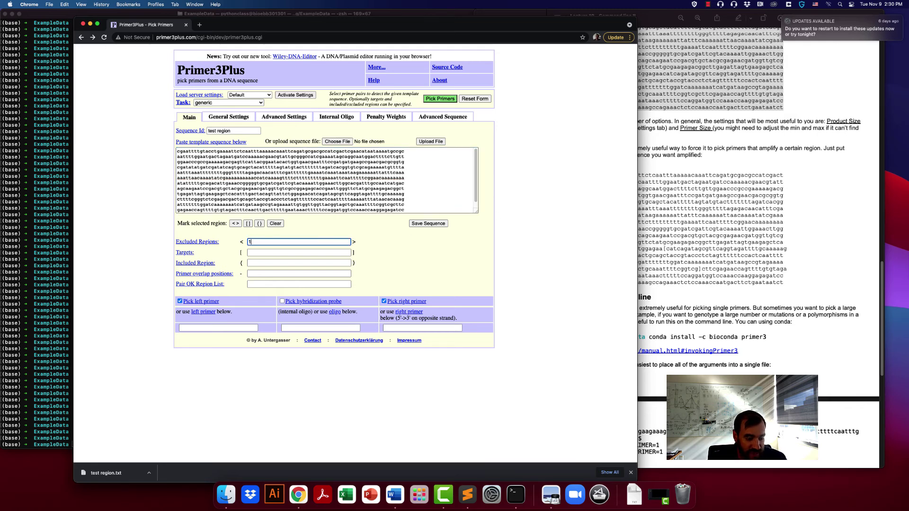
text(00,200)
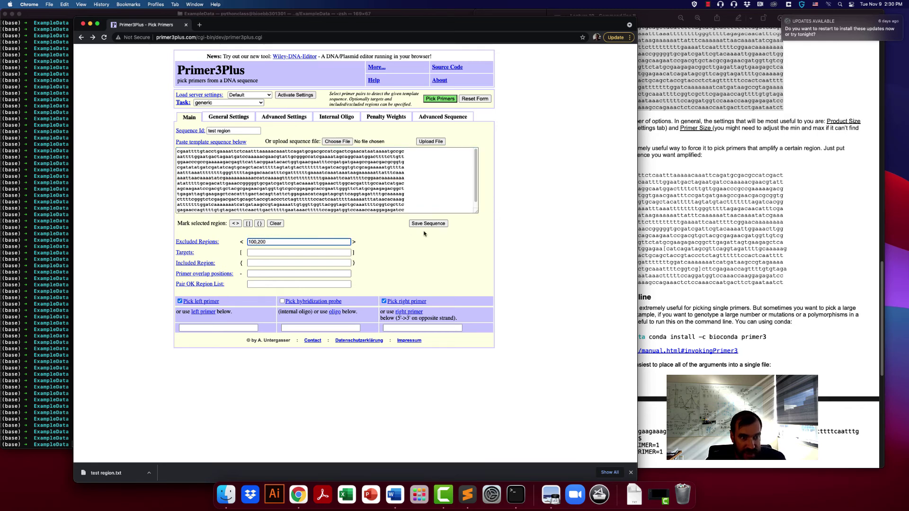
double_click(249, 242)
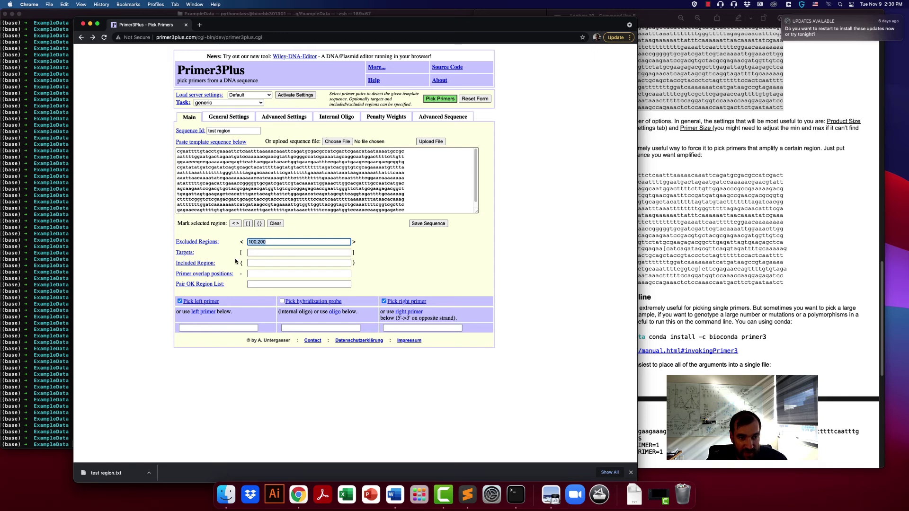
Pick primers for the template and examine the excluded region marked in the resulting sequence
click(437, 99)
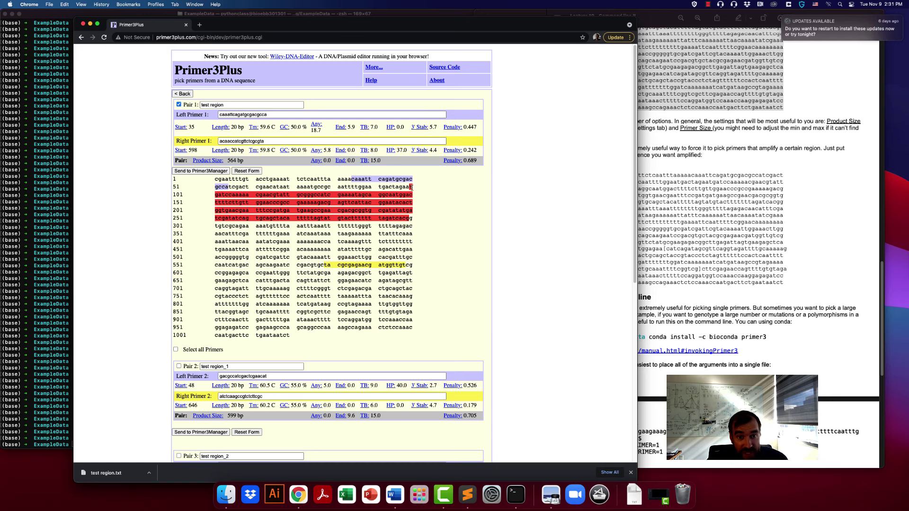
drag(410, 187, 408, 220)
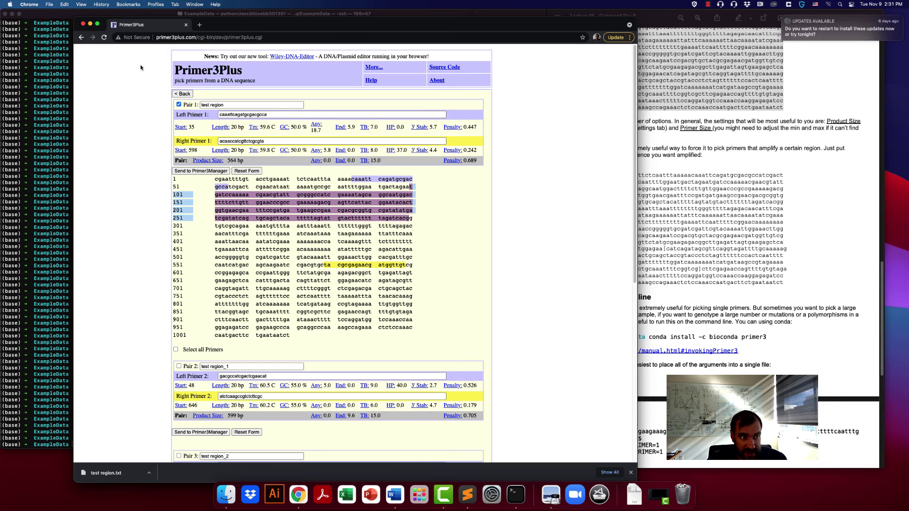
Return to the form, check the Excluded Regions help text and clear the Excluded Regions value
click(183, 94)
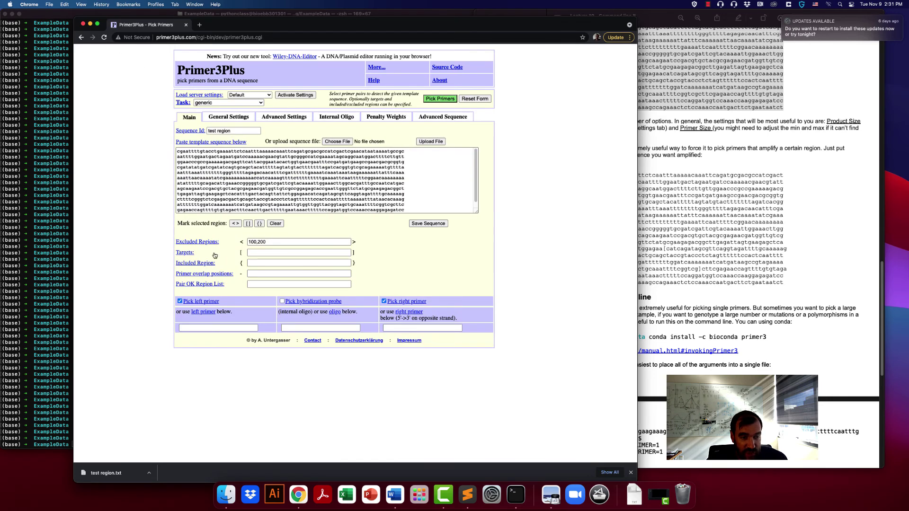
mouse_move(193, 247)
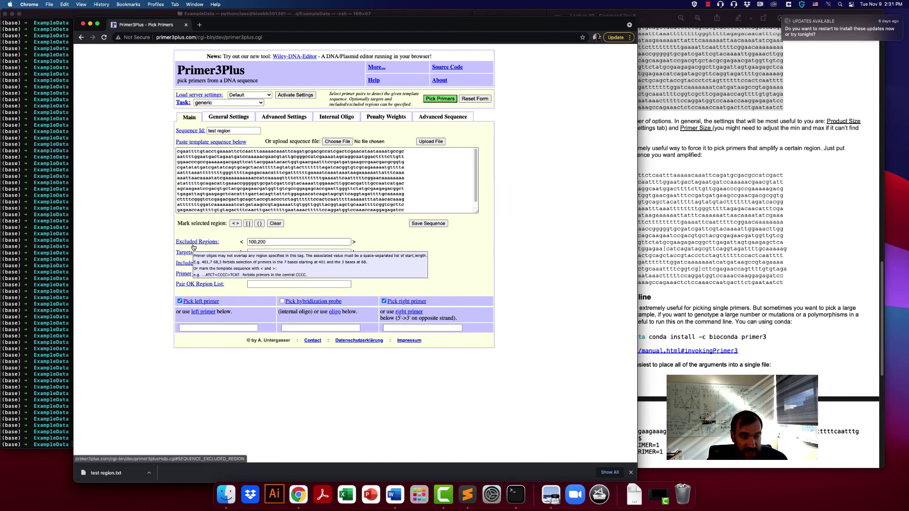
double_click(252, 241)
key(BackSpace)
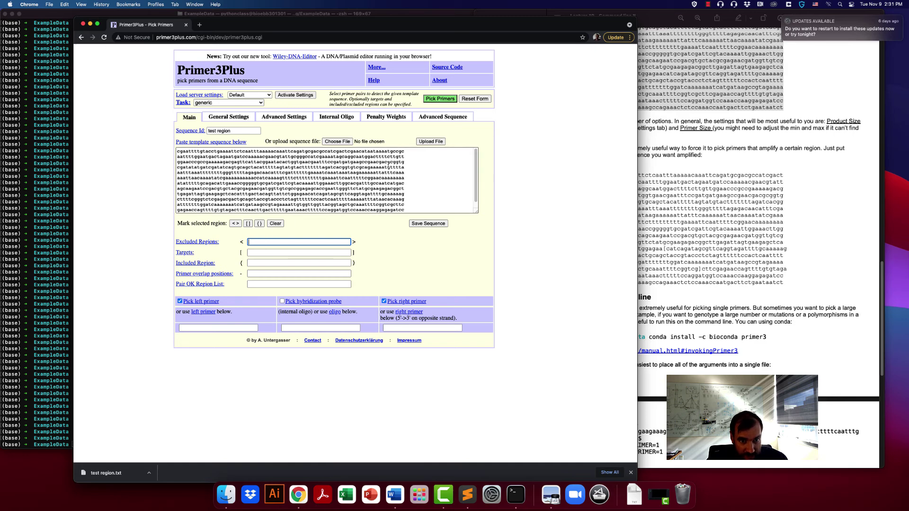
Enclose the template from the fourth to the eighth line in square brackets and pick primers for this target
click(260, 253)
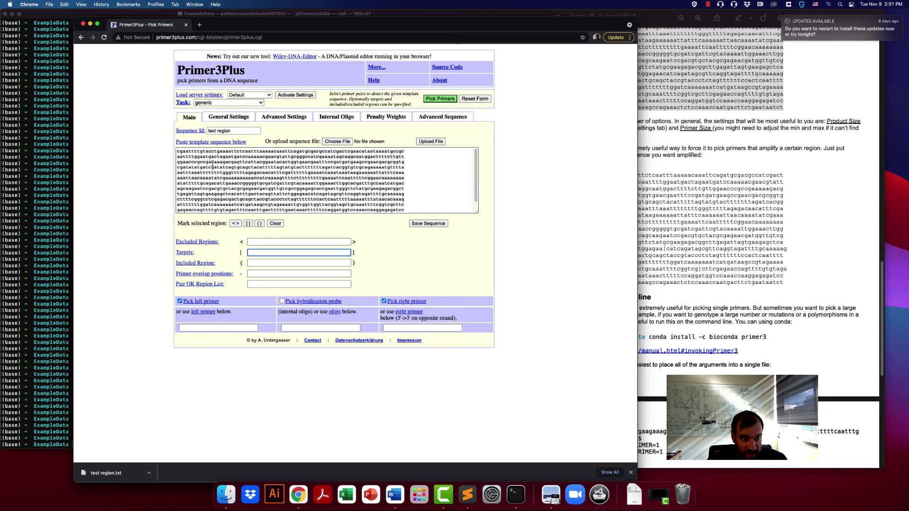
click(212, 163)
click(219, 167)
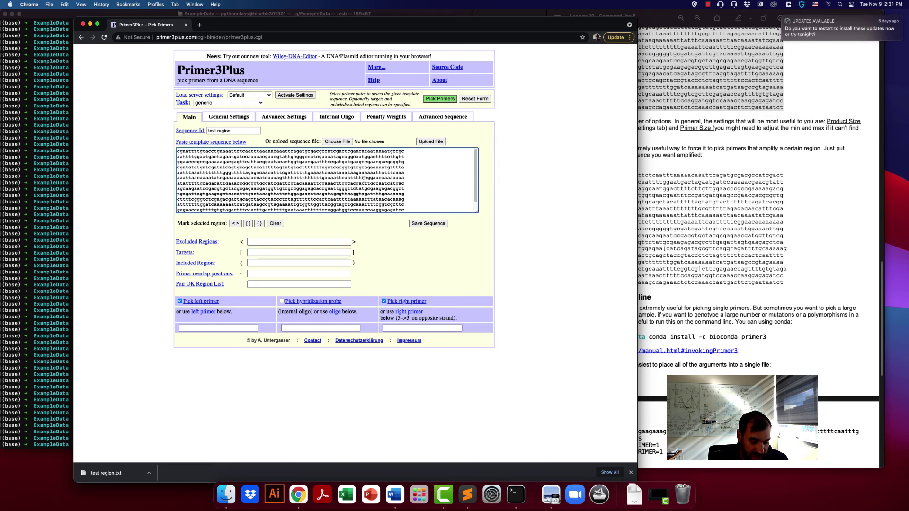
text([)
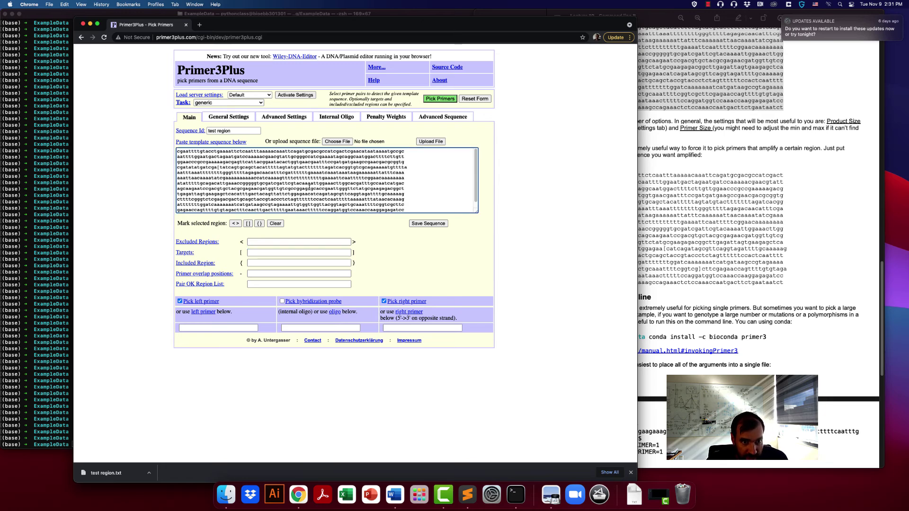
text(])
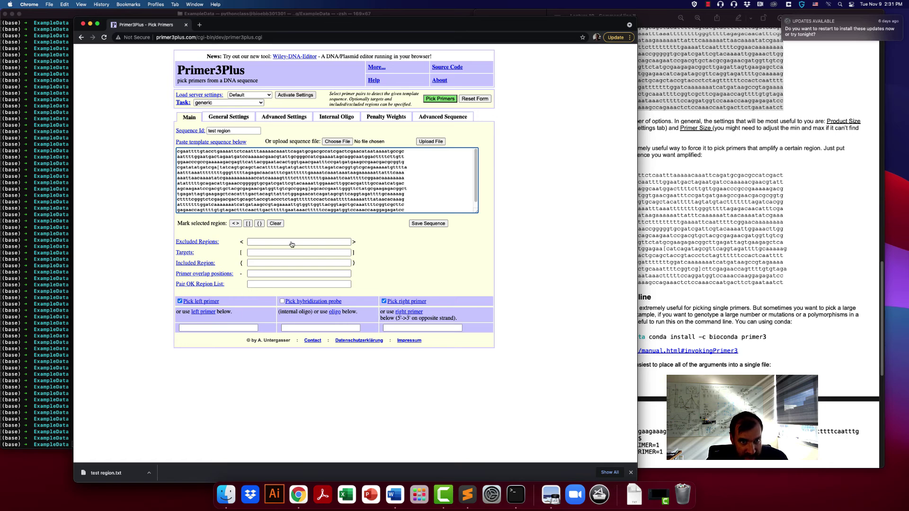
click(432, 99)
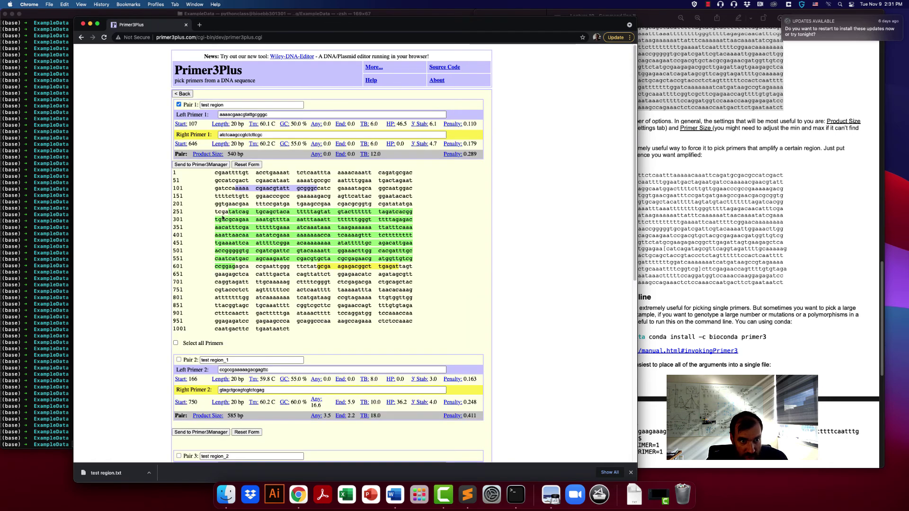
Compare the target region with the flanking sequence where Pair 1's primers sit, and review the remaining primer pairs
drag(230, 211, 235, 266)
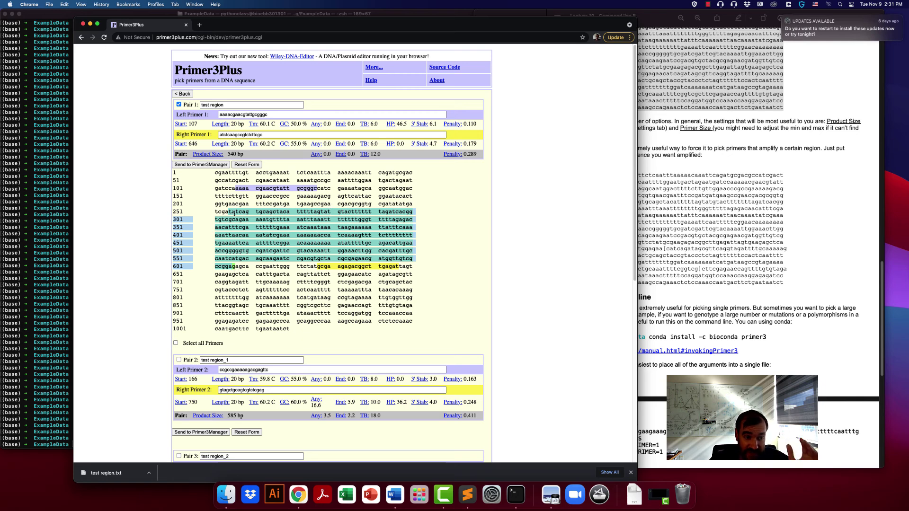
mouse_move(230, 212)
mouse_down()
mouse_move(238, 259)
mouse_move(234, 224)
mouse_up()
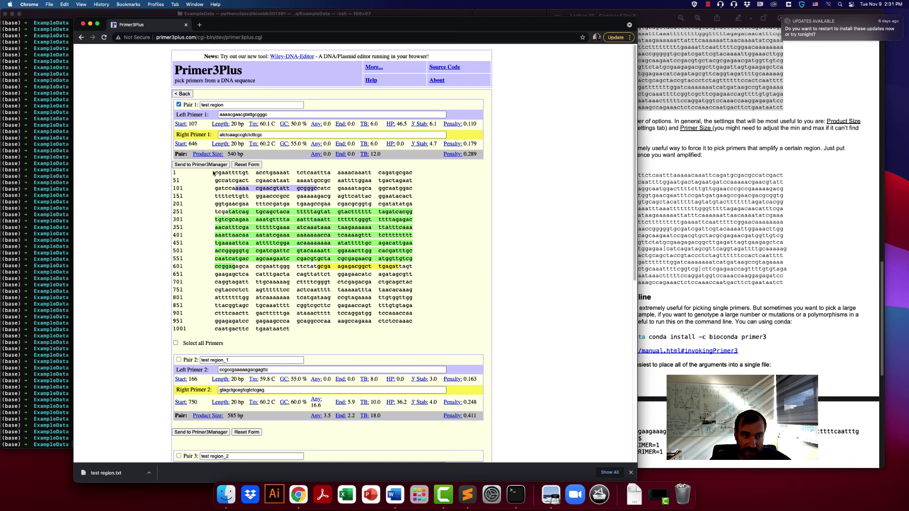
drag(215, 172, 226, 209)
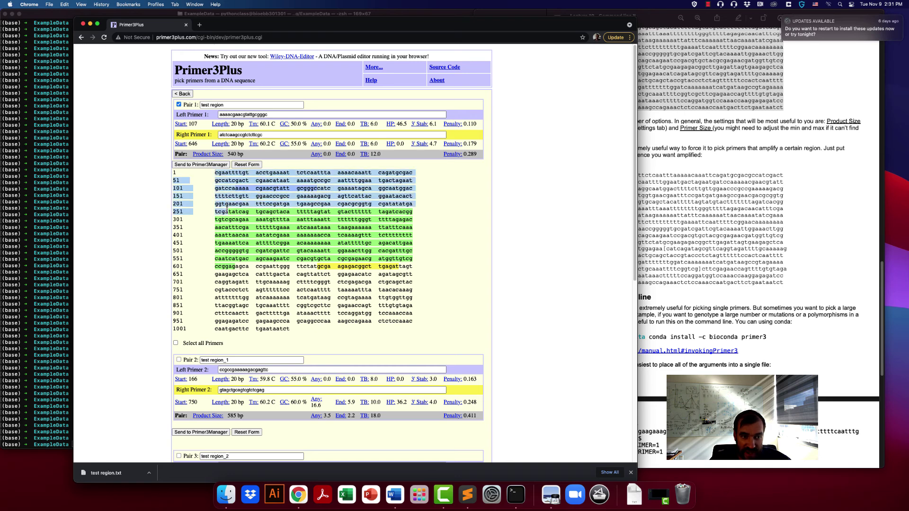
click(300, 267)
drag(255, 266, 345, 335)
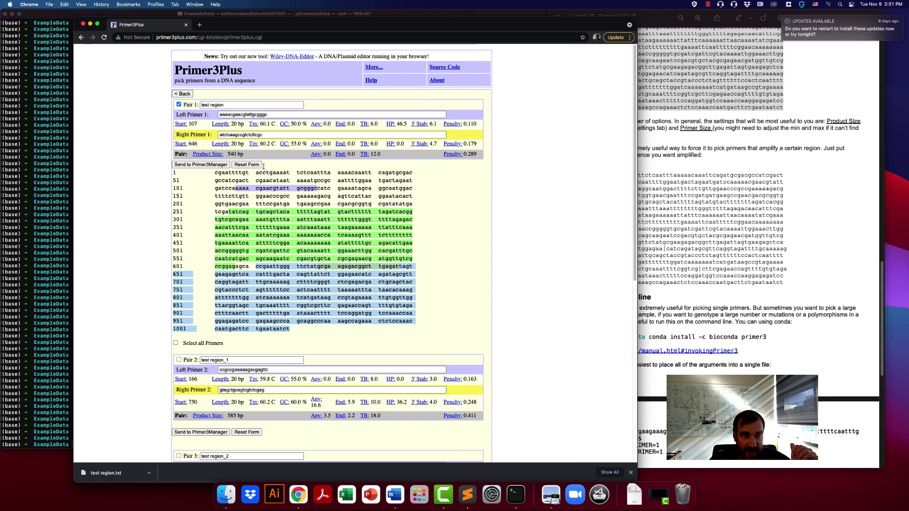
scroll(326, 326, down, 7)
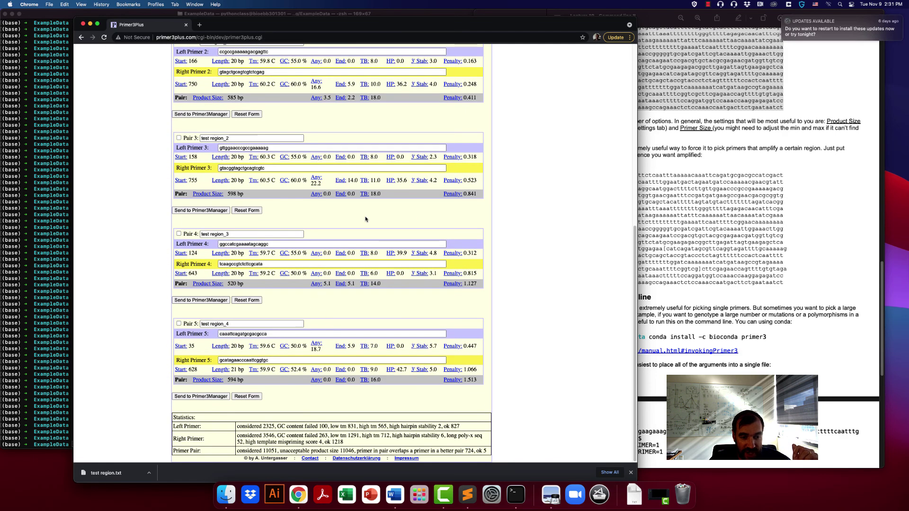
scroll(366, 219, up, 7)
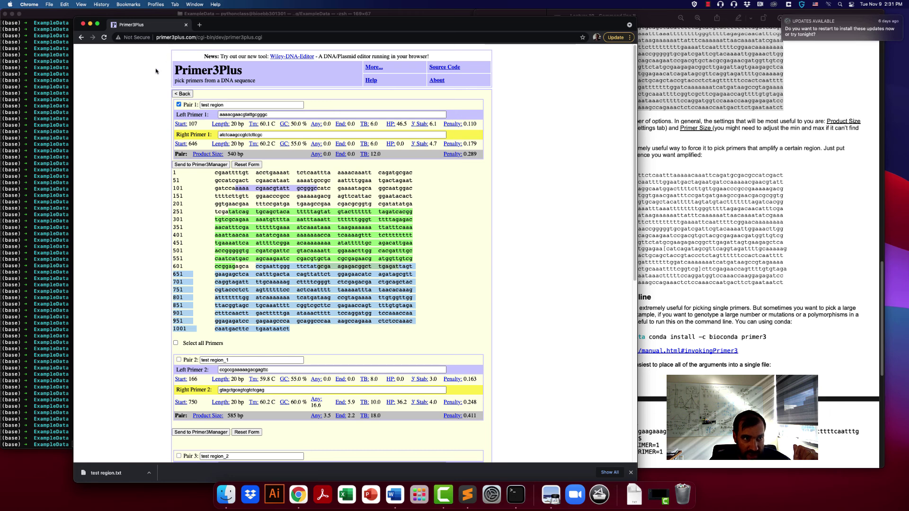
Return to the form, move the Targets value 255,352 to Included Region and try to pick primers
click(182, 94)
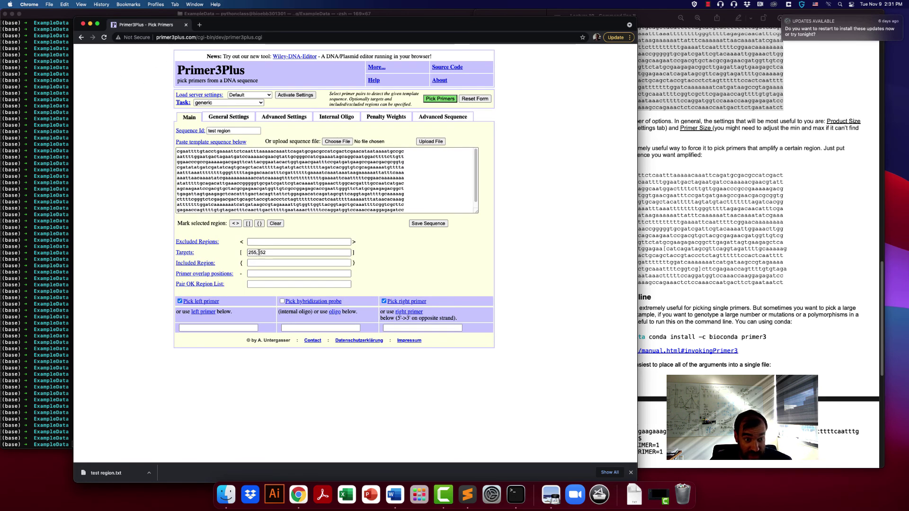
click(259, 252)
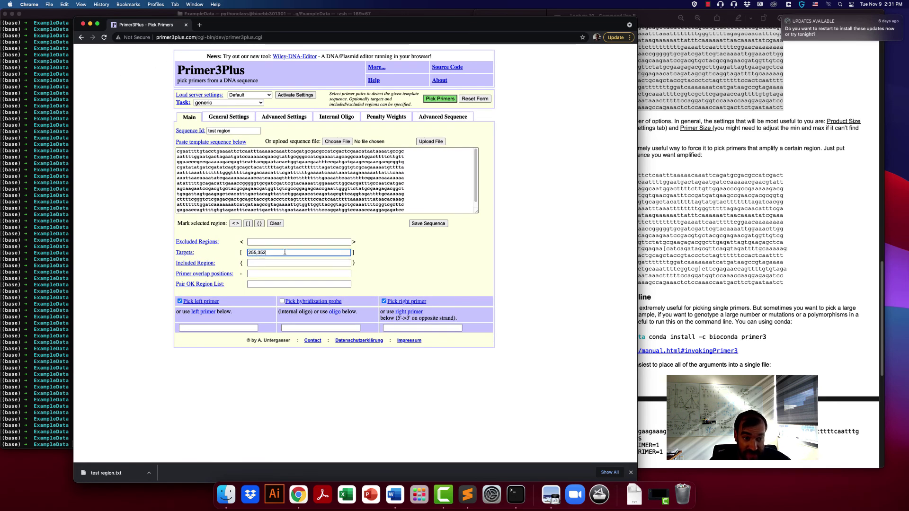
double_click(284, 252)
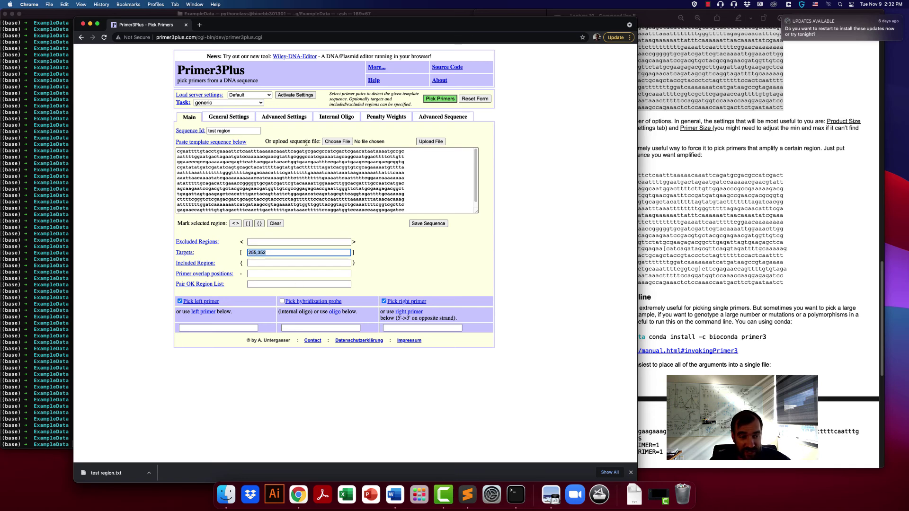
click(234, 262)
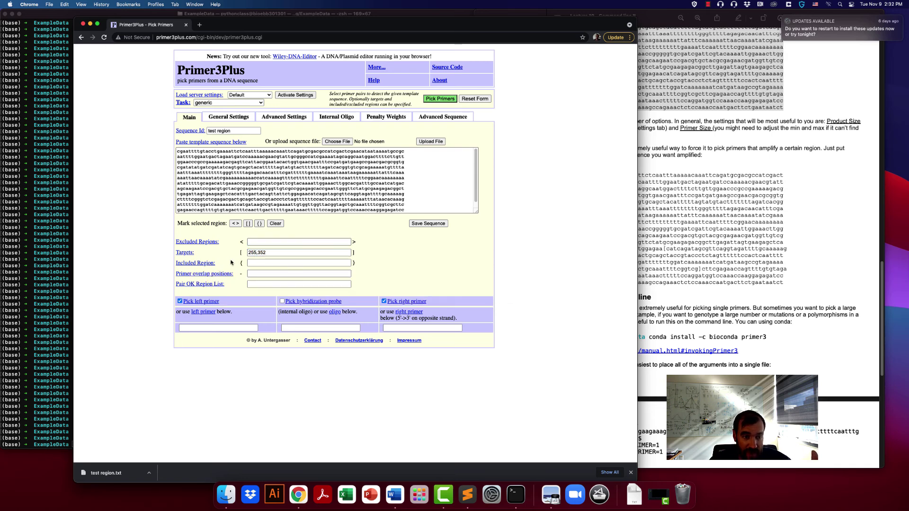
double_click(254, 251)
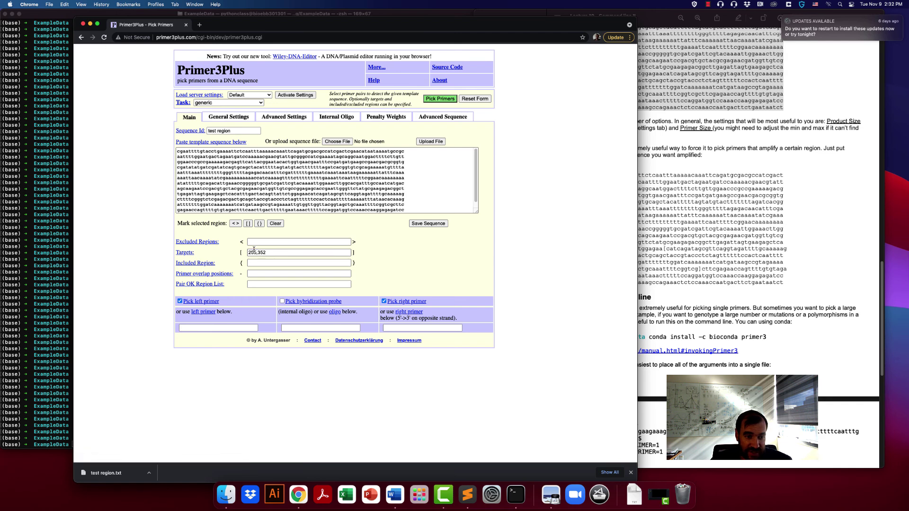
key(super+x)
click(258, 264)
key(super+v)
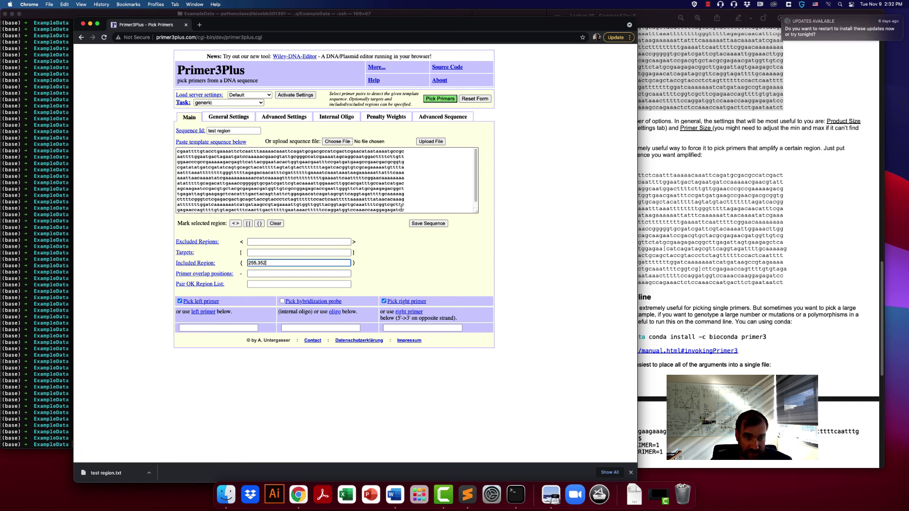
click(436, 98)
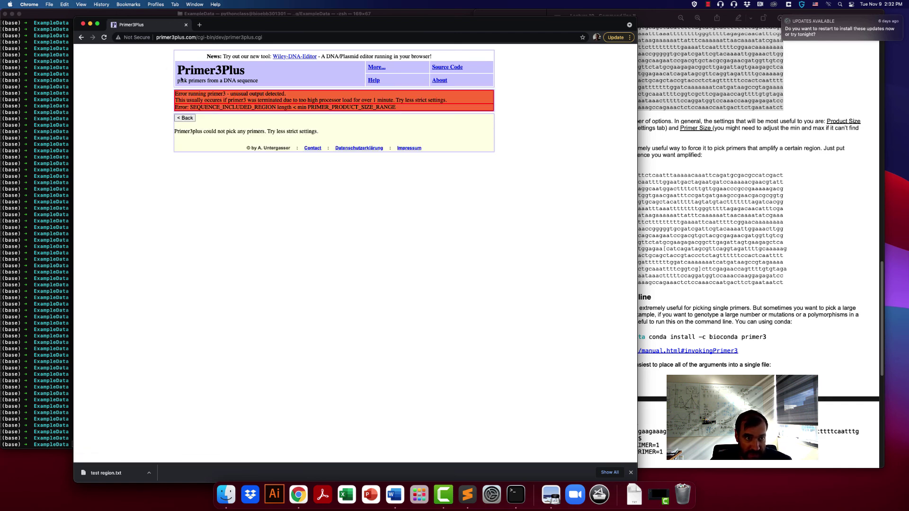
Return to the form and clear the Included Region value
click(191, 120)
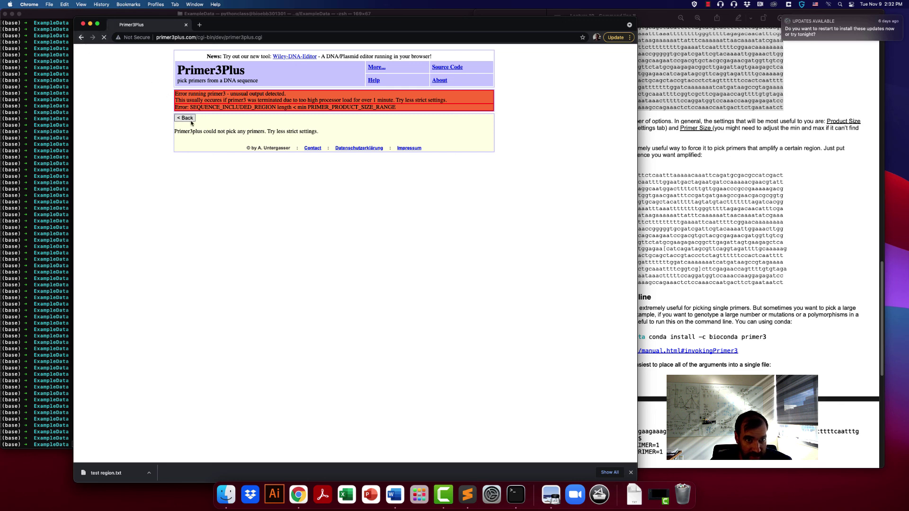
double_click(264, 264)
key(BackSpace)
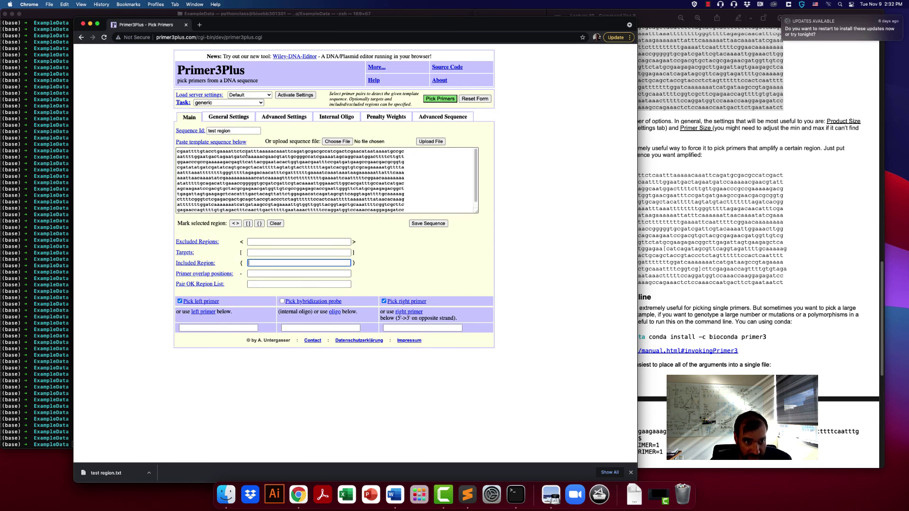
Enclose the template from the second to the fourth line in curly braces and try to pick primers
click(246, 154)
text({)
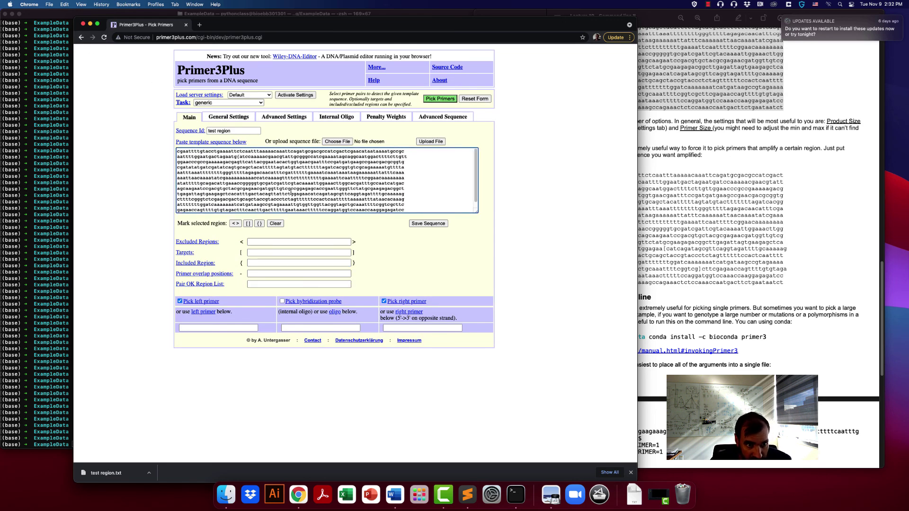
click(253, 168)
text(})
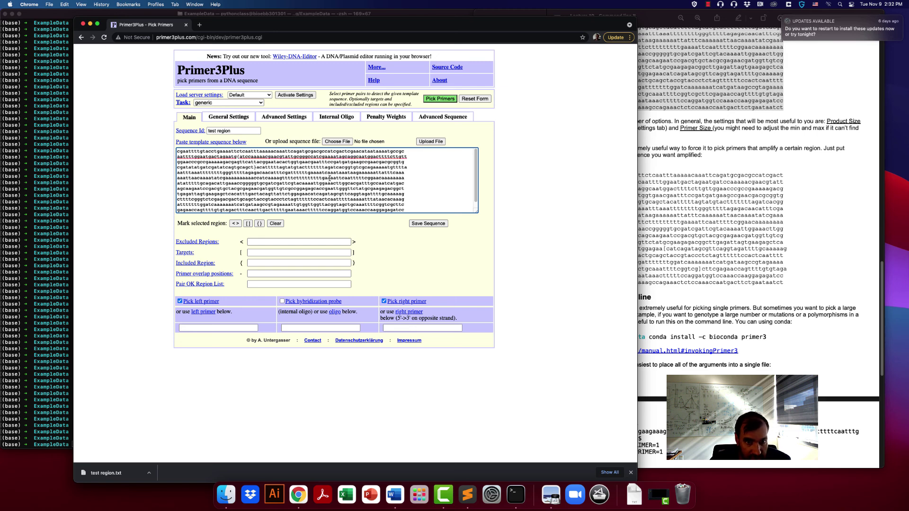
click(434, 100)
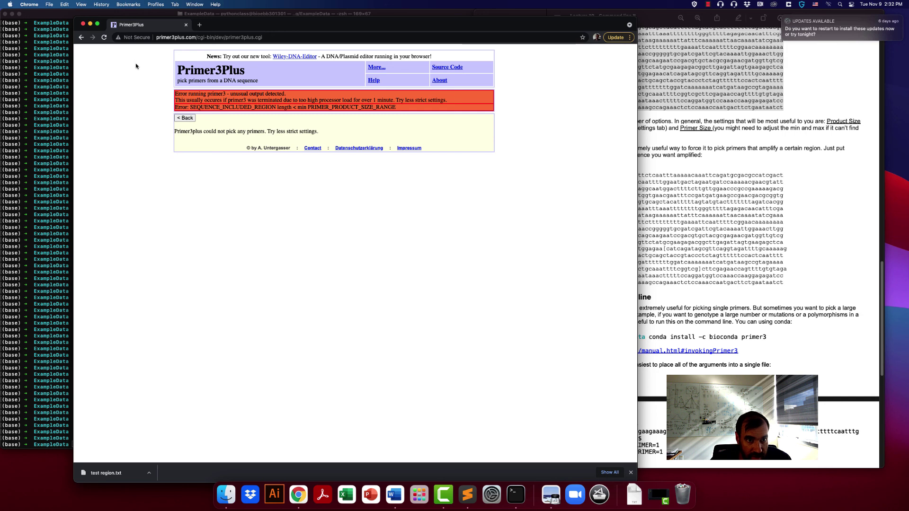
Return to the form, move the closing curly brace from the fourth to the eleventh template line and pick primers
click(81, 37)
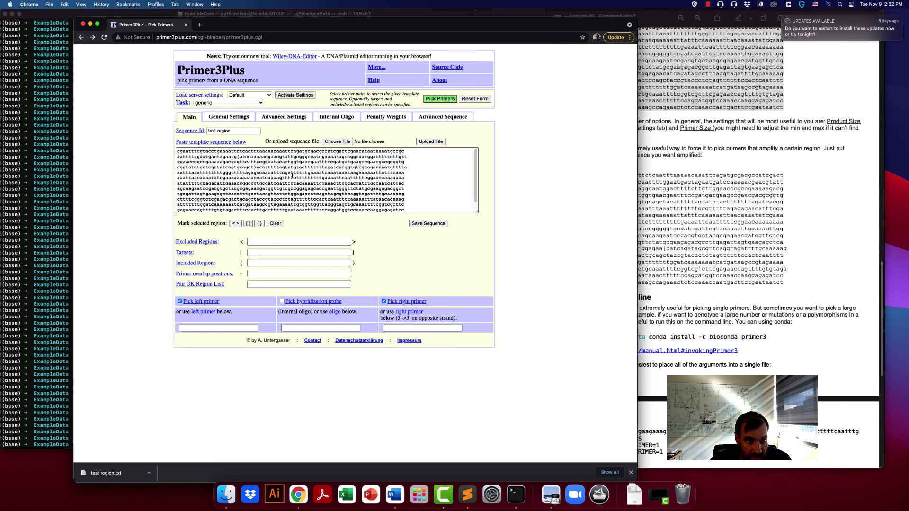
click(245, 161)
click(256, 167)
key(BackSpace)
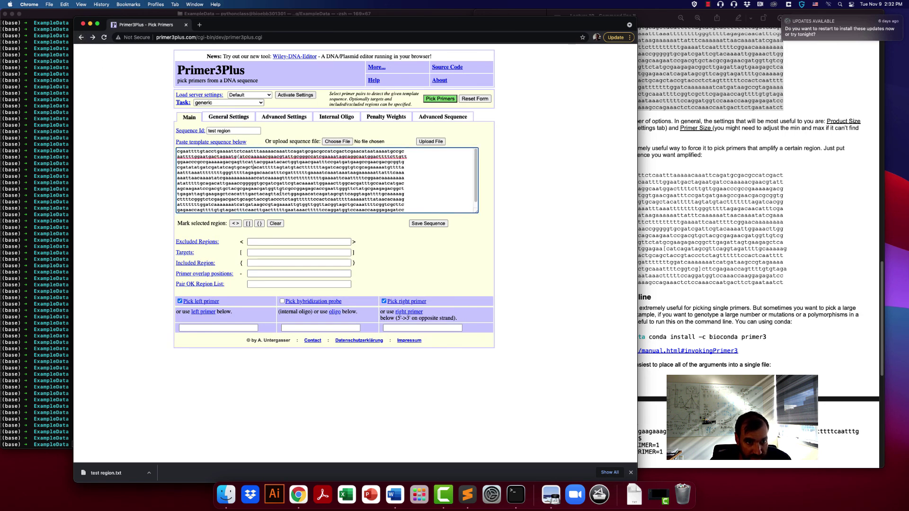
click(318, 204)
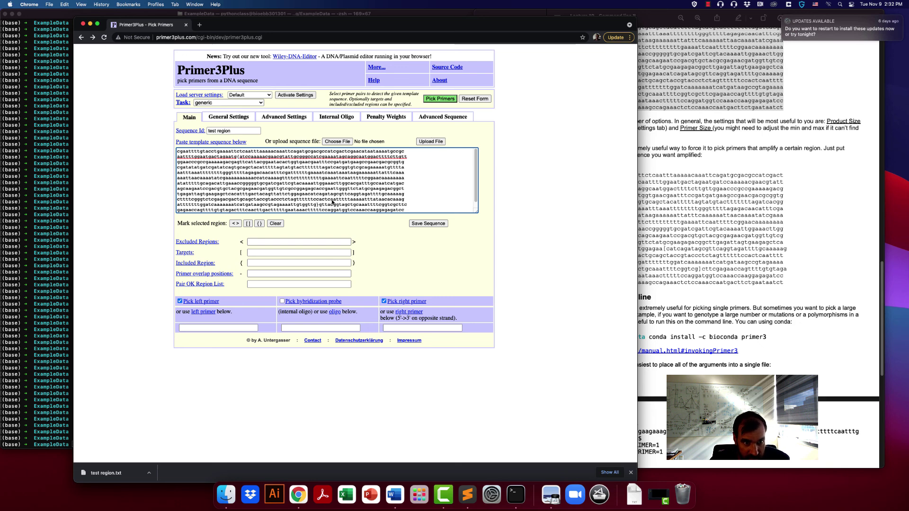
text(})
click(439, 98)
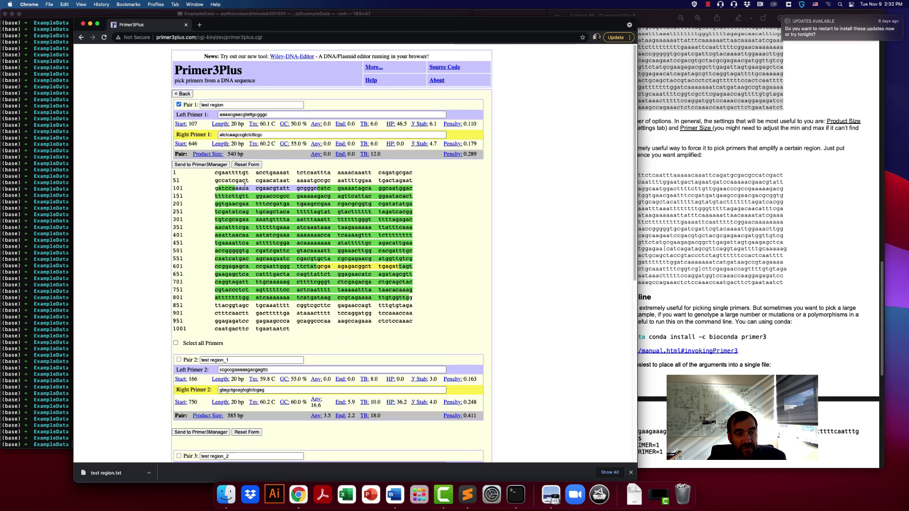
Examine the stretch between Pair 1's left and right primers within the included region, and return to the form
drag(236, 188, 397, 266)
click(204, 190)
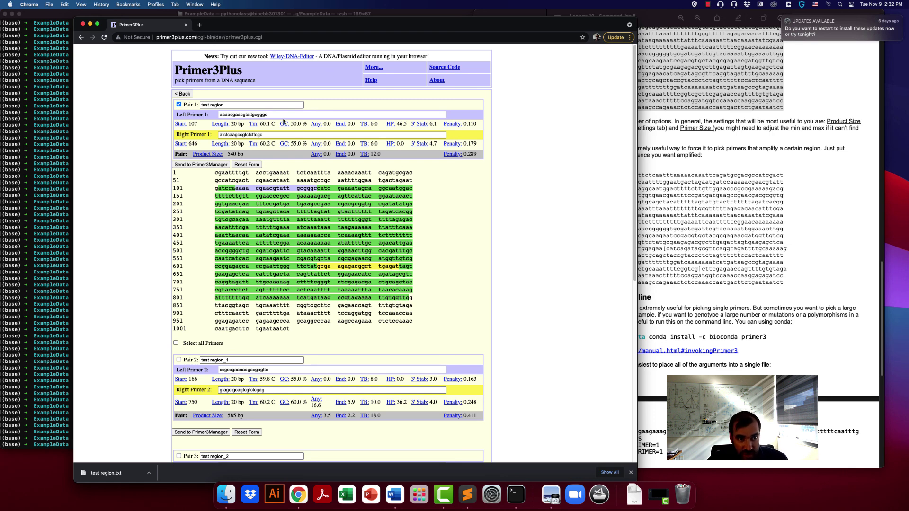
click(183, 94)
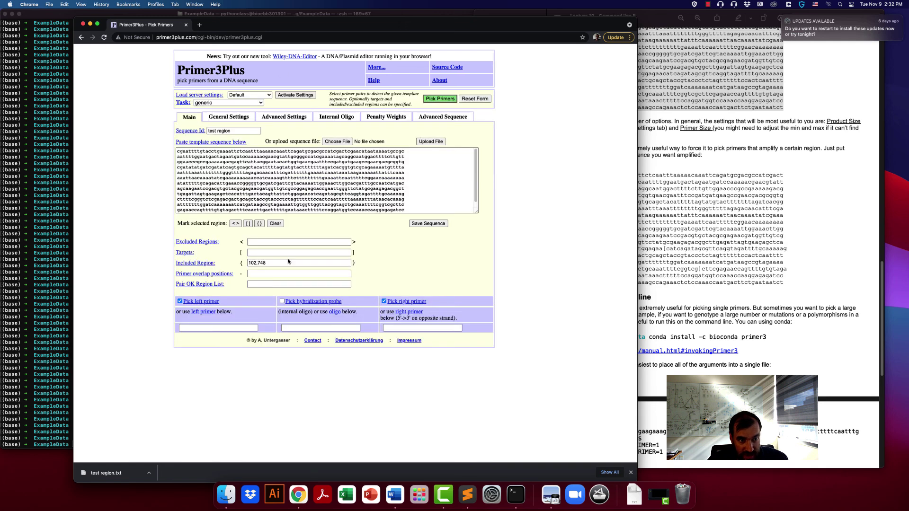
Check the Primer3 section of the lecture notes in Preview and switch back to the primer form in Chrome
click(658, 196)
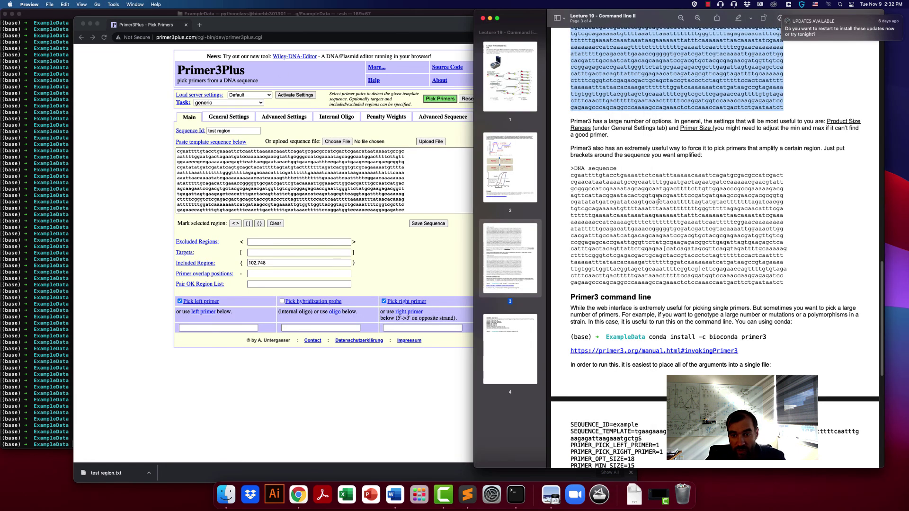
click(128, 202)
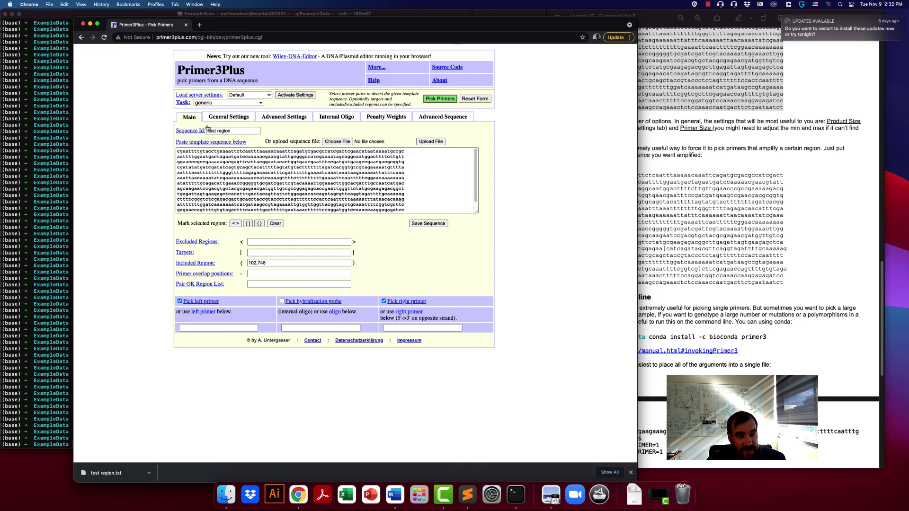